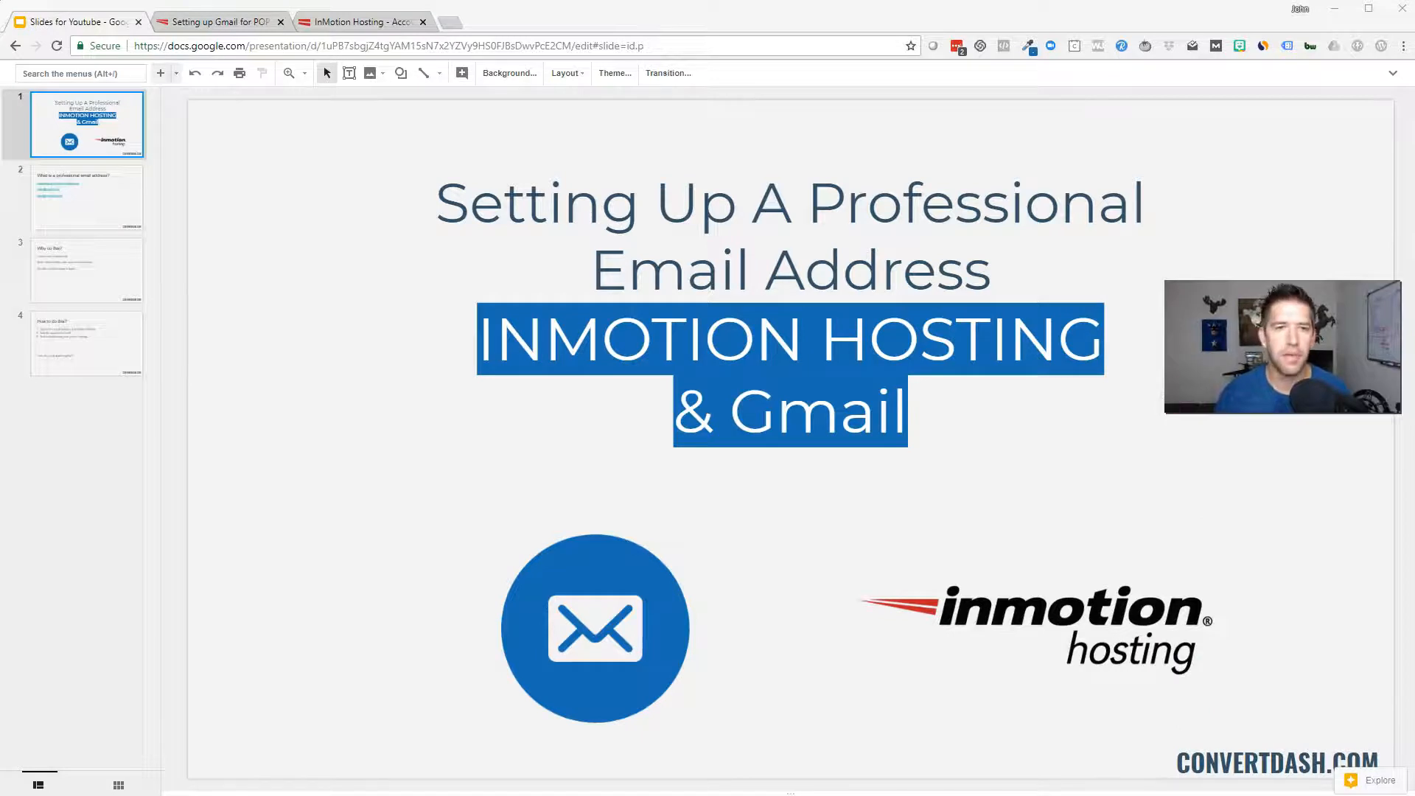
Show slide 2, 'What is a professional email address?', with its three example addresses
left_click(64, 211)
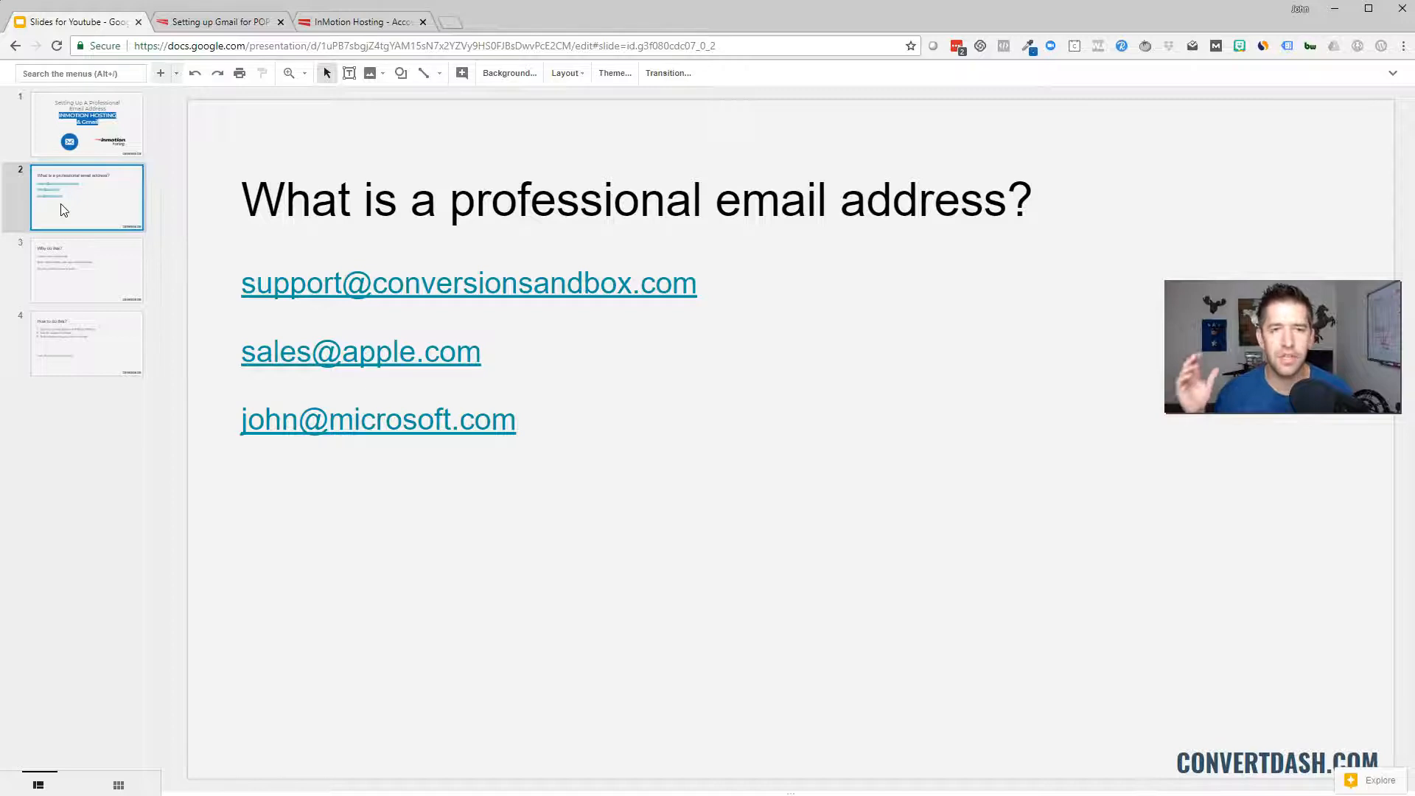
Advance to slide 3, 'Why do this?', listing the three benefits
left_click(62, 207)
left_click(60, 263)
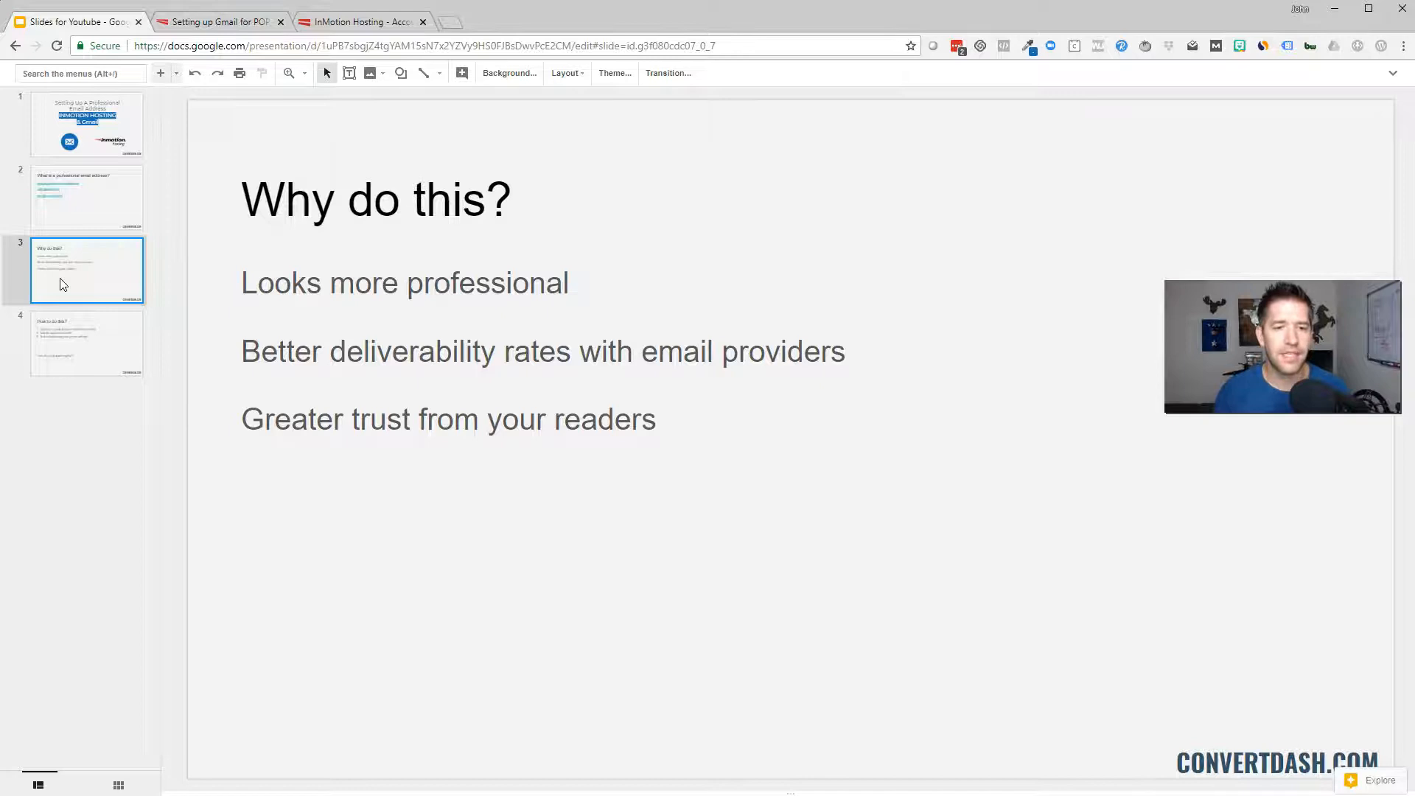
Show slide 4, 'How to do this?', then bring up the InMotion Gmail POP3/SMTP article
left_click(75, 351)
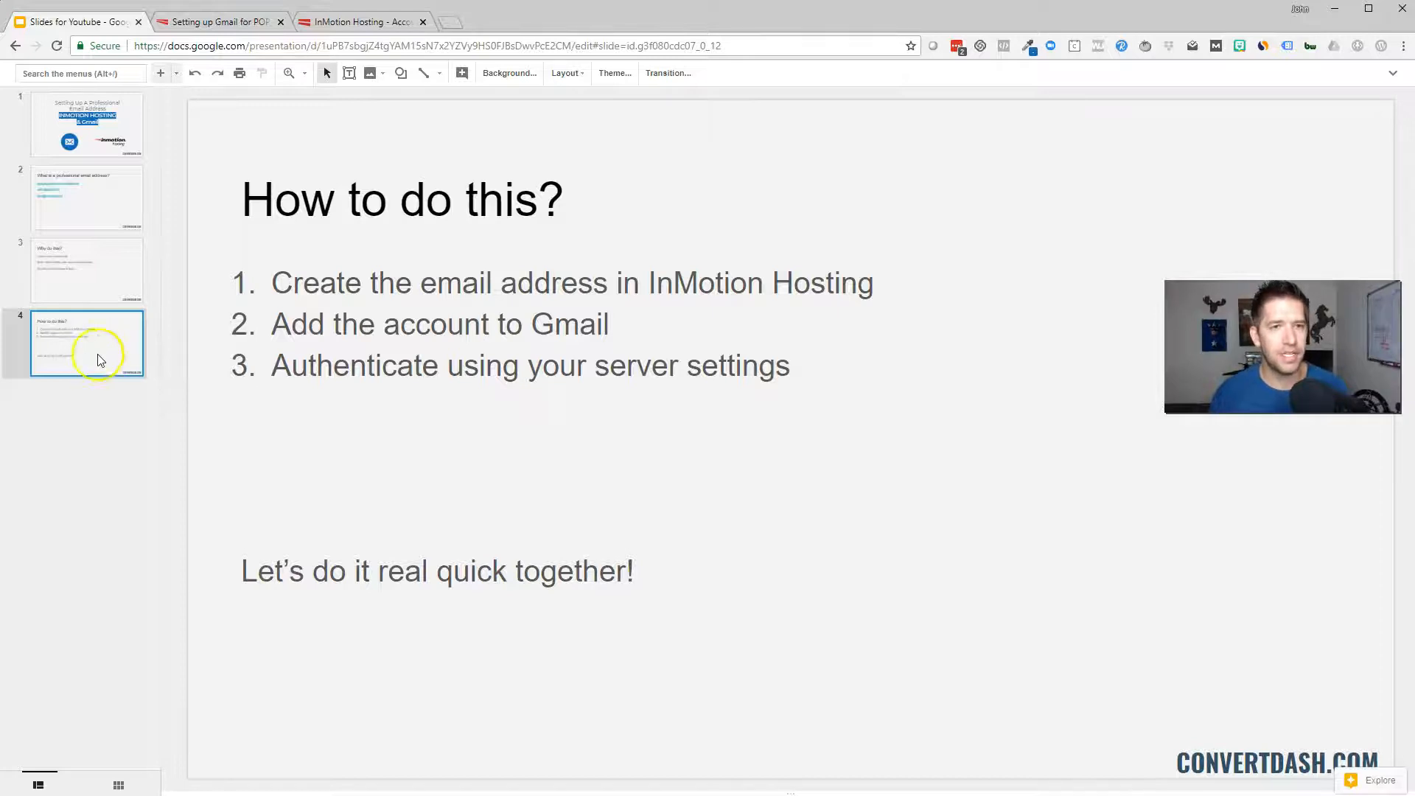
left_click(240, 25)
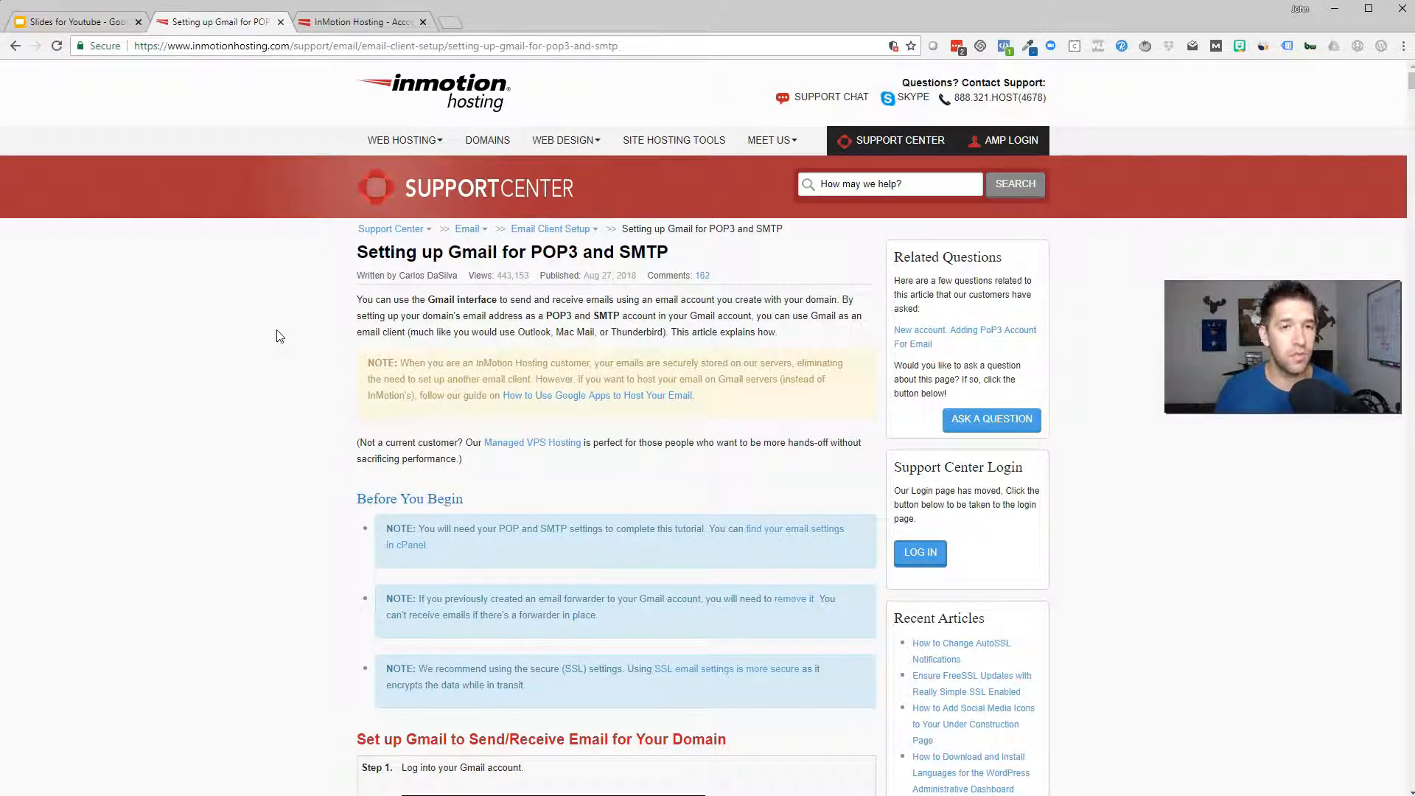
From InMotion AMP's Email section for convertdash.com, open cPanel's Email Accounts list
left_click(365, 22)
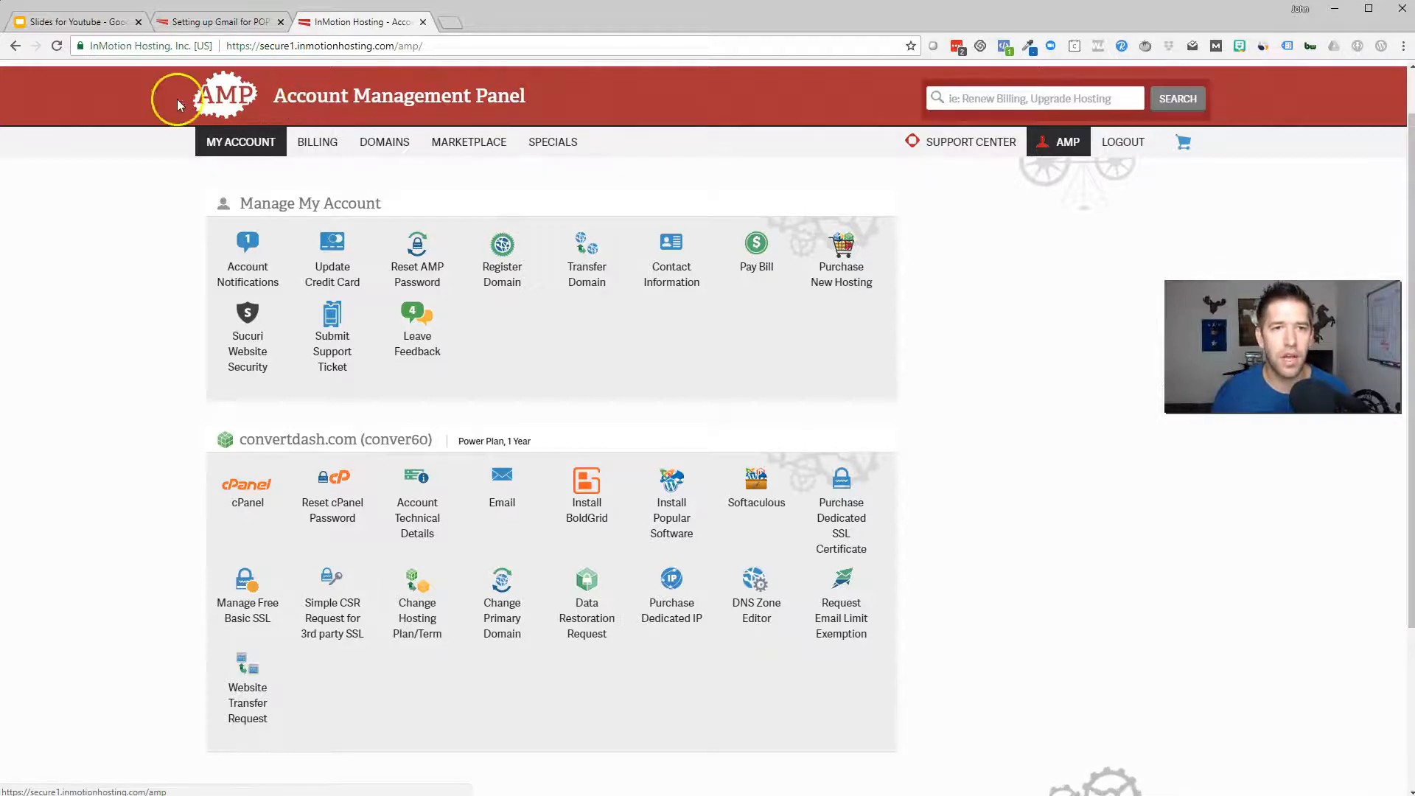
mouse_move(540, 144)
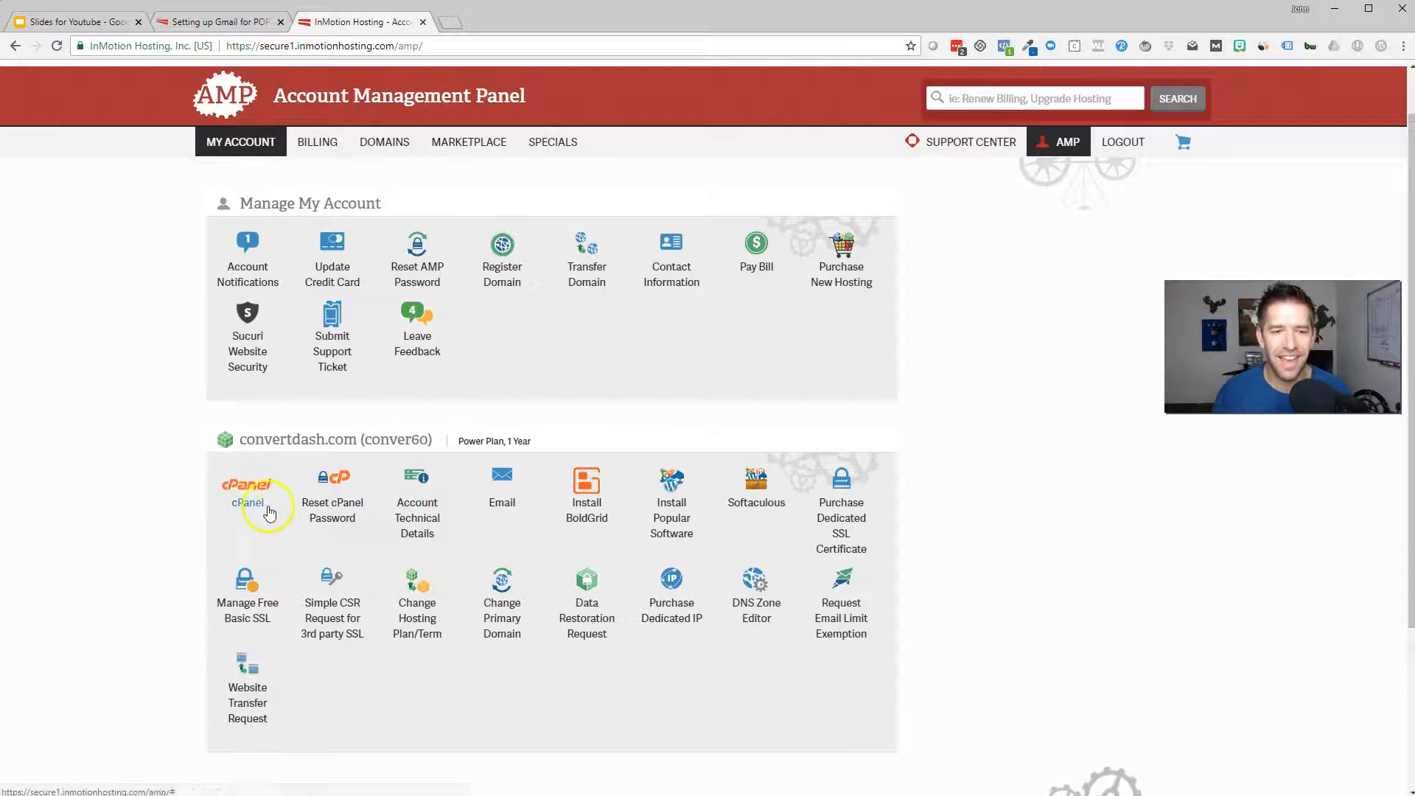
left_click(502, 507)
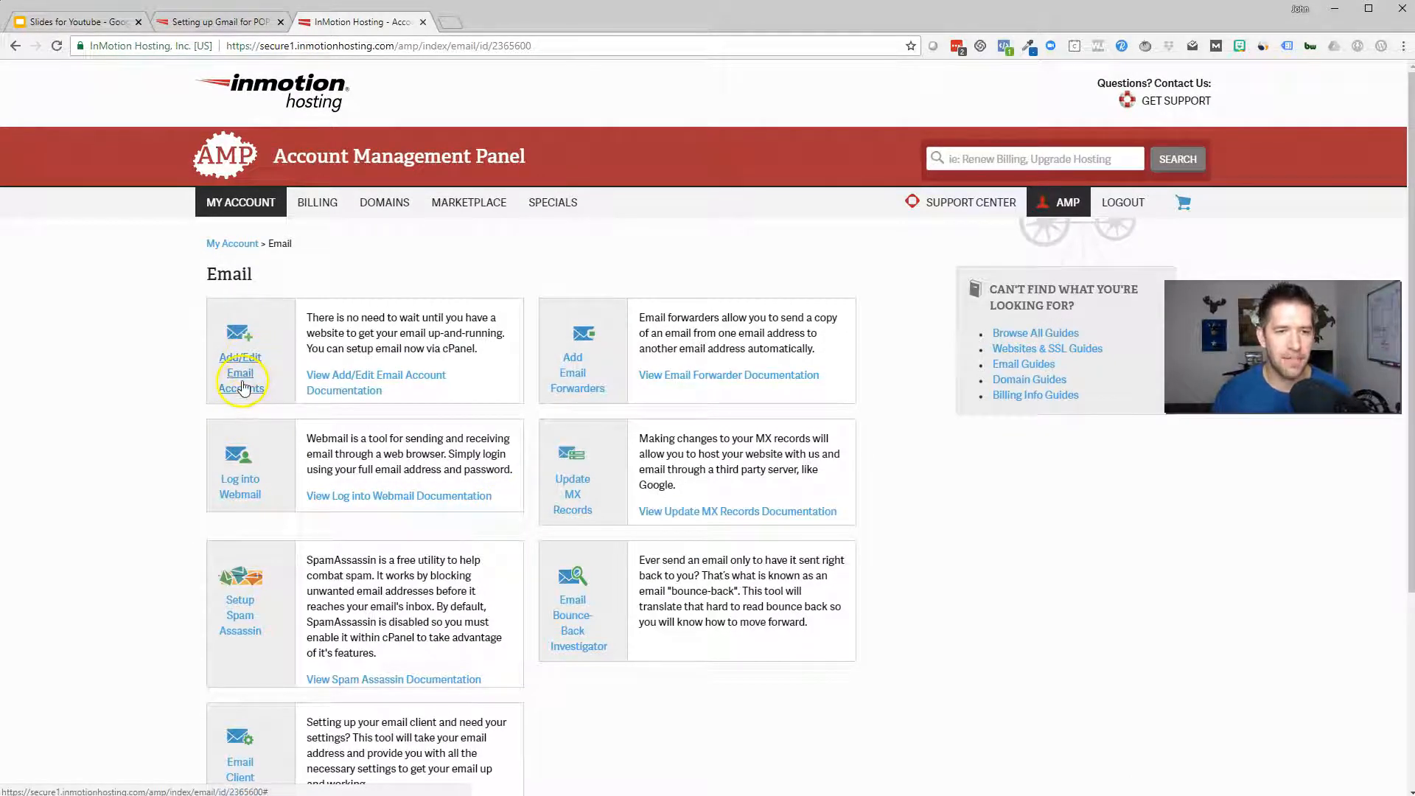
left_click(238, 369)
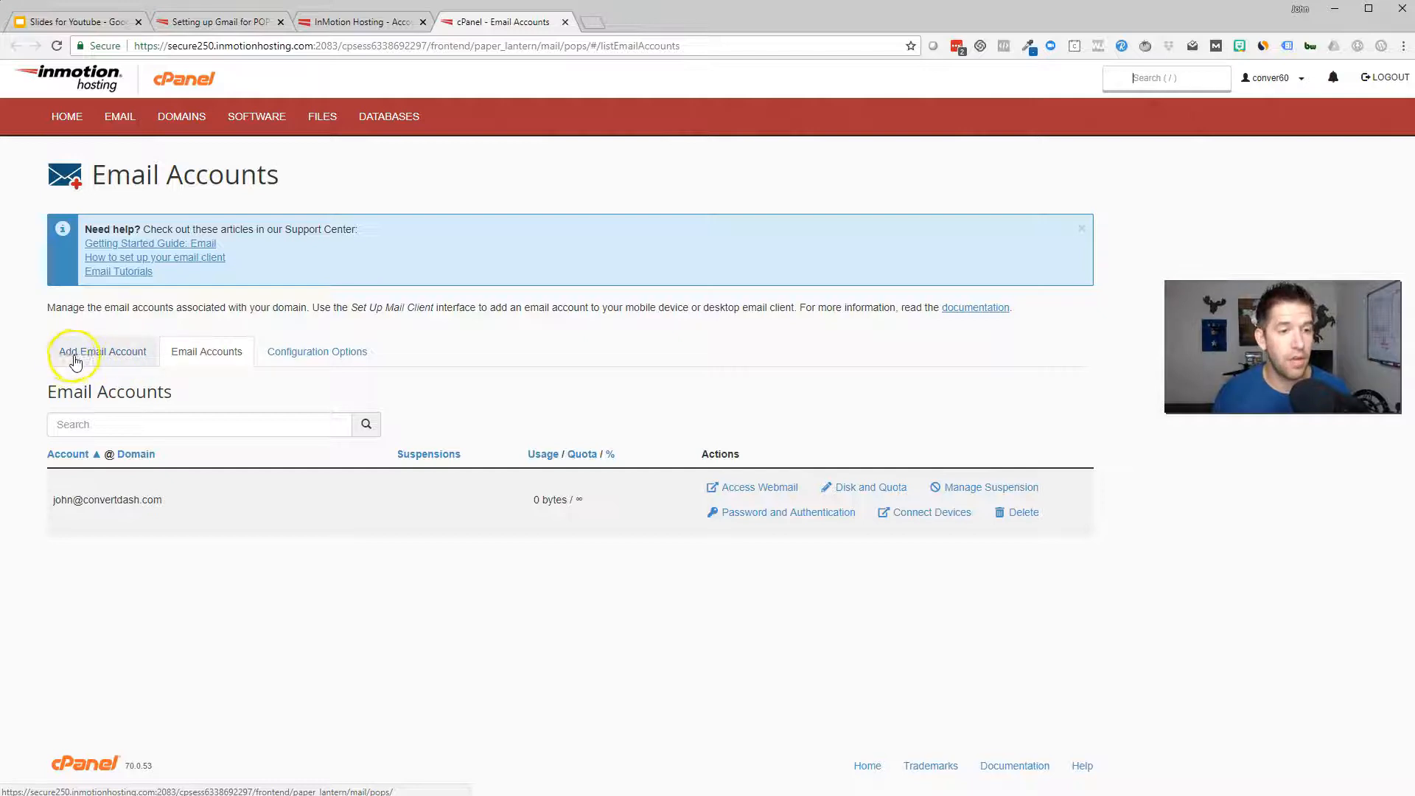
left_click(111, 352)
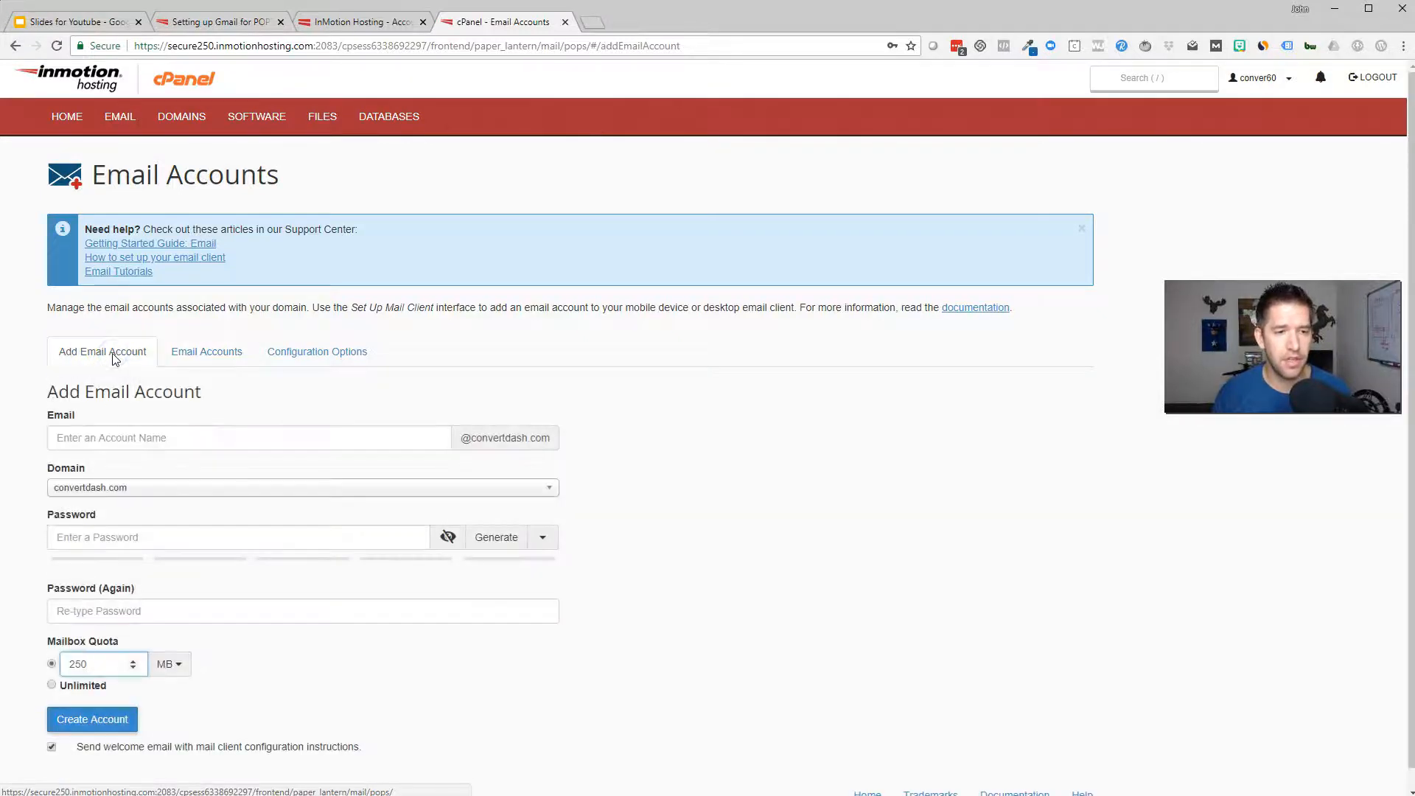
left_click(129, 442)
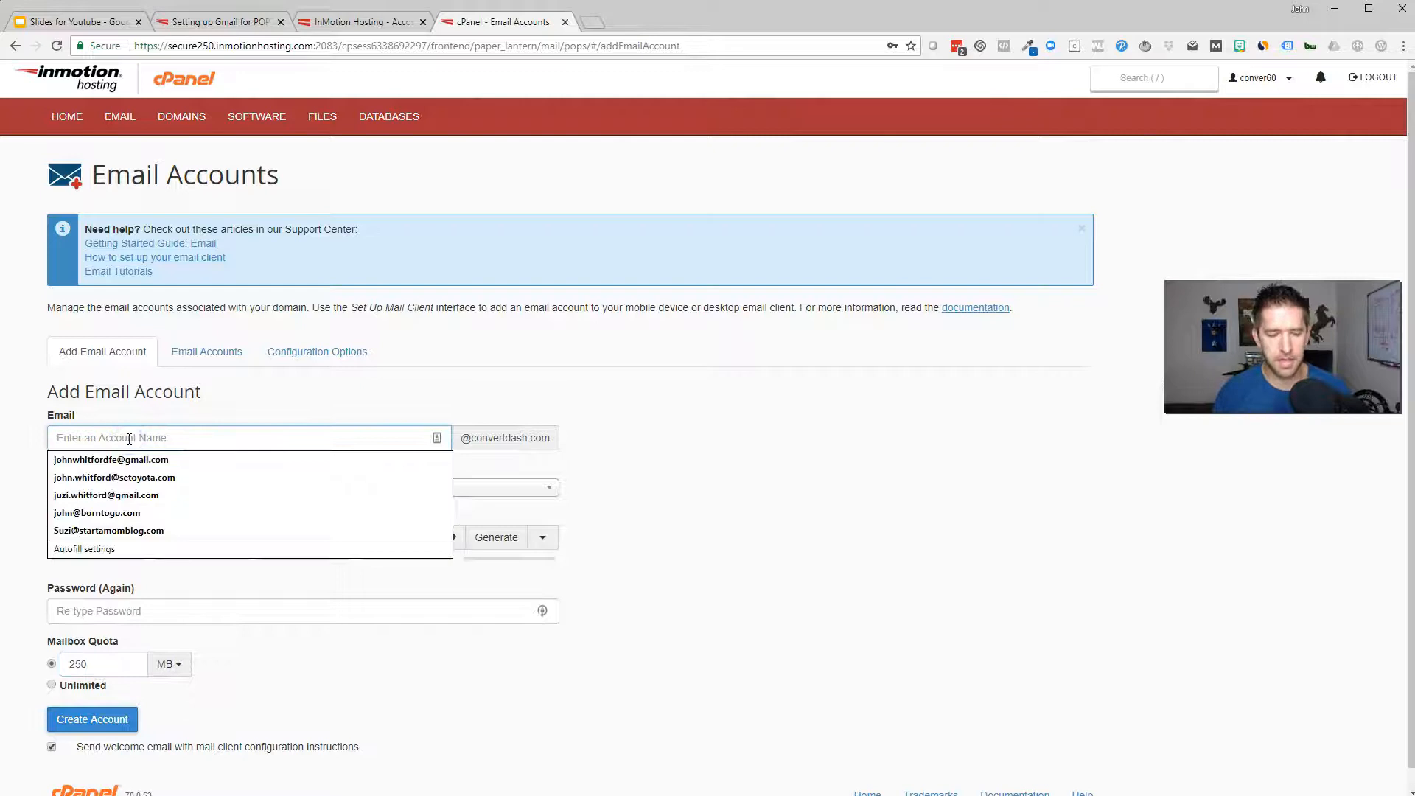
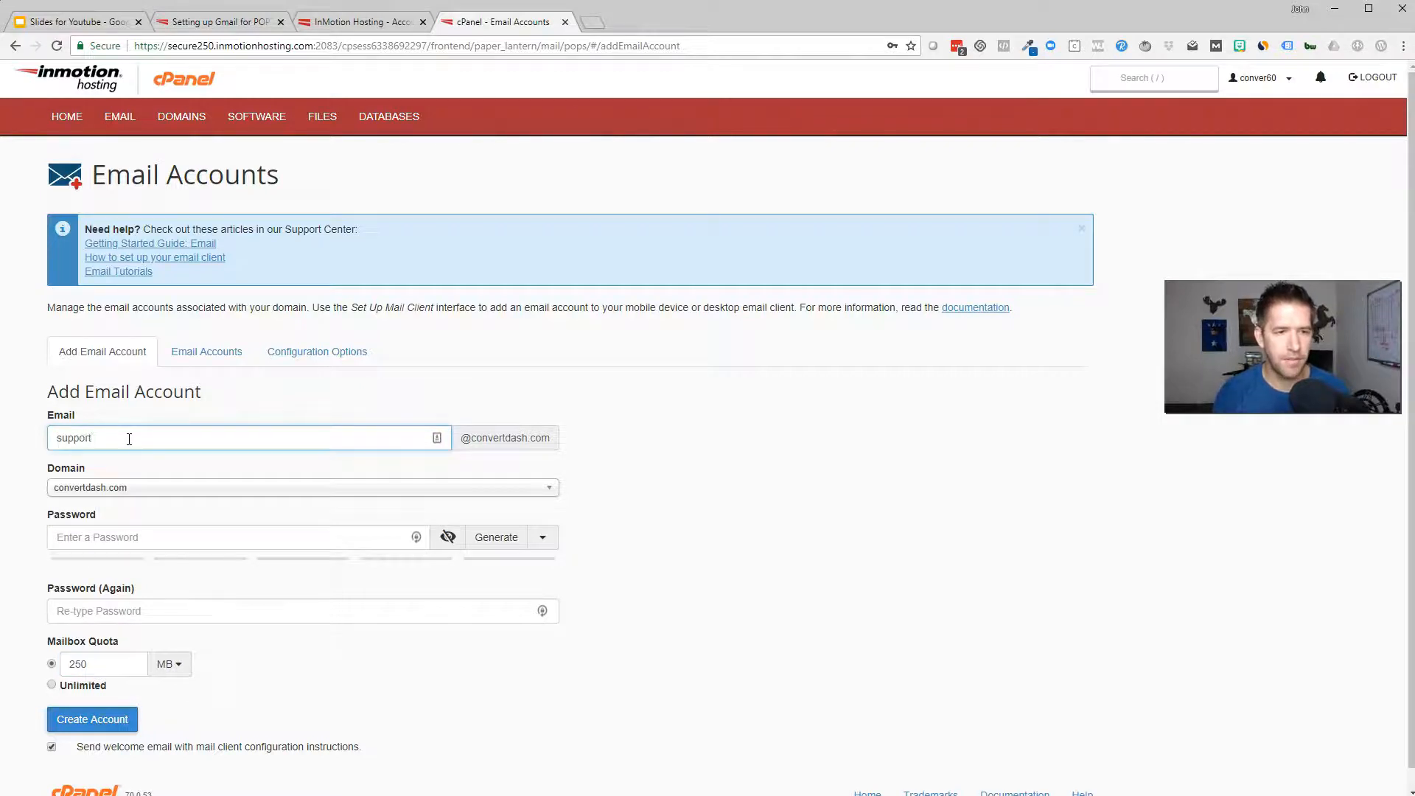
left_click(703, 532)
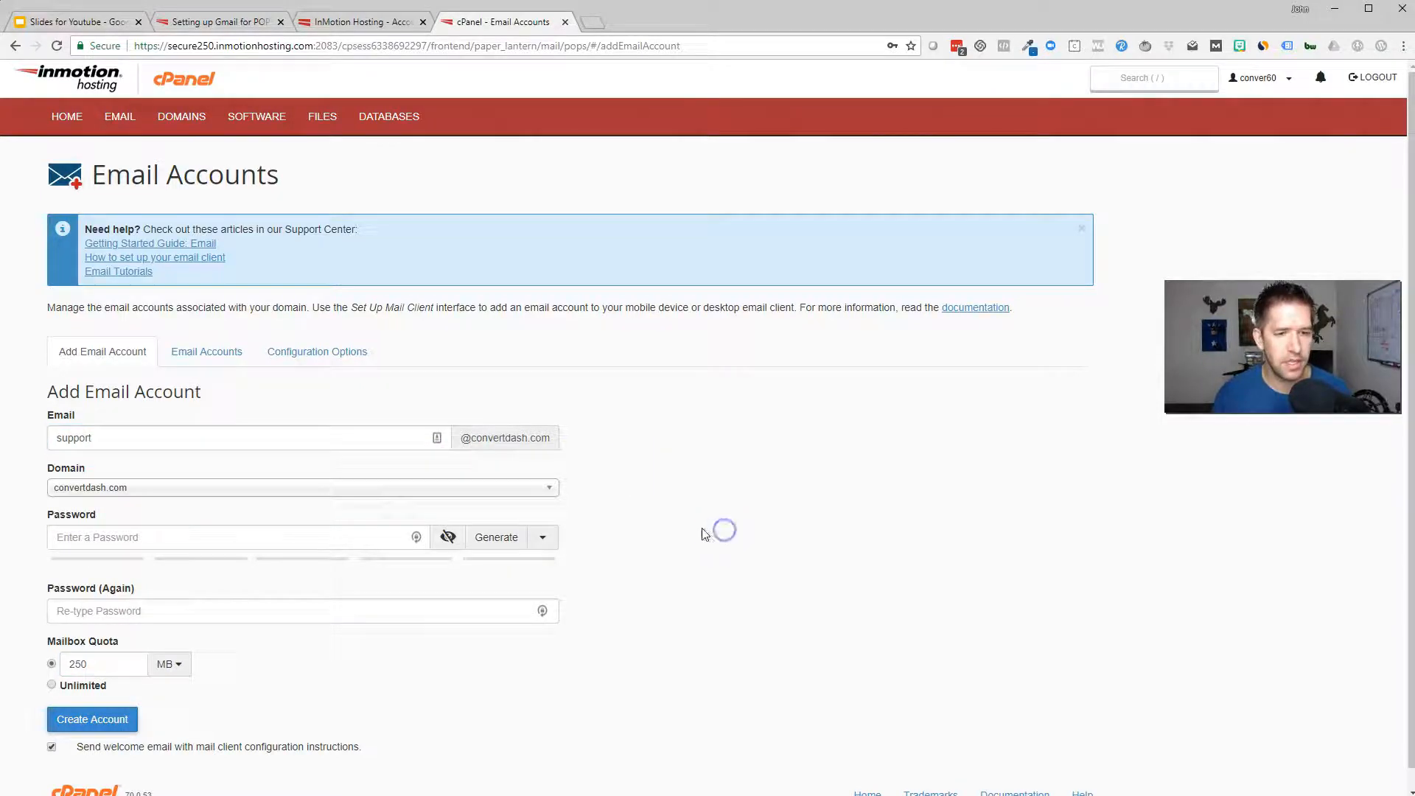
left_click(264, 537)
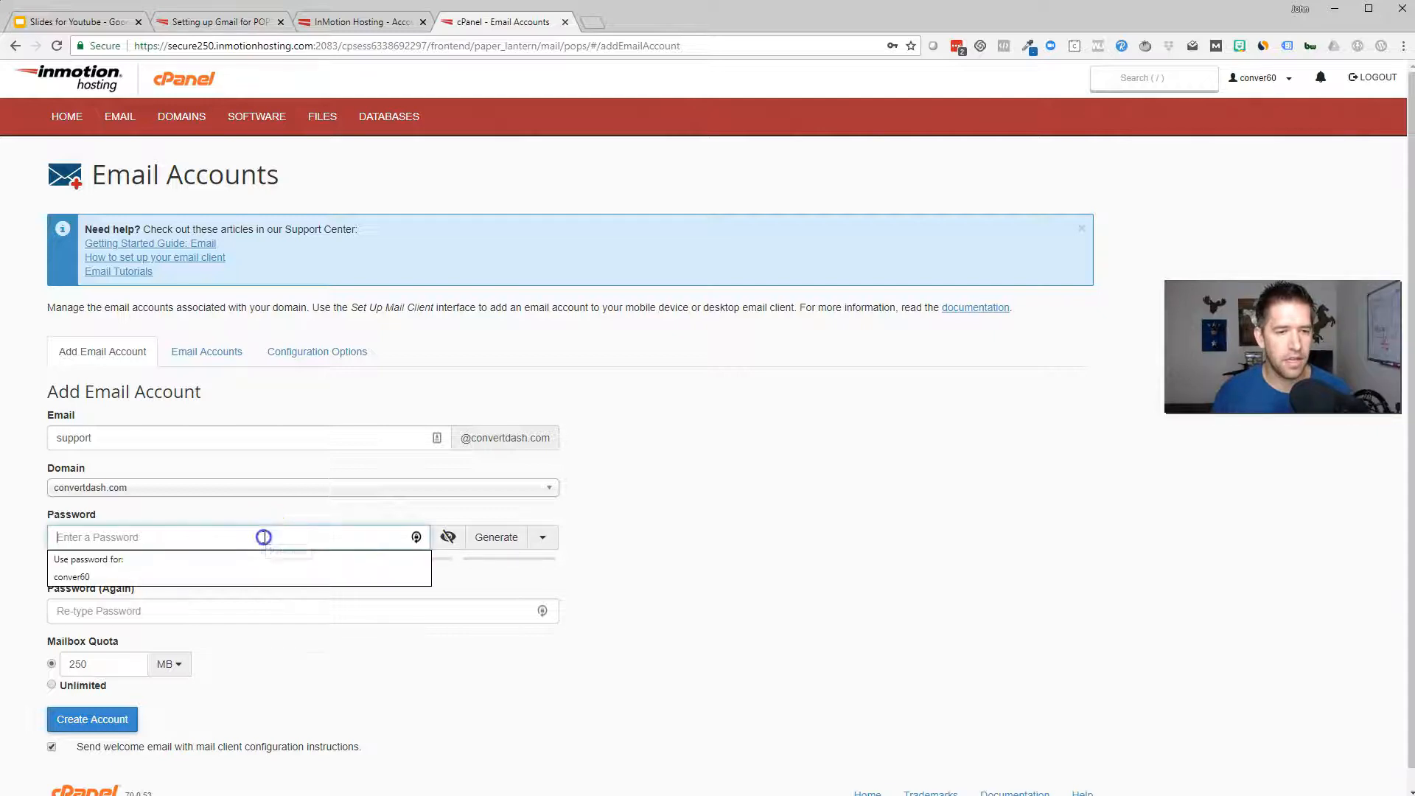
left_click(427, 576)
left_click(764, 614)
left_click(359, 623)
type("************")
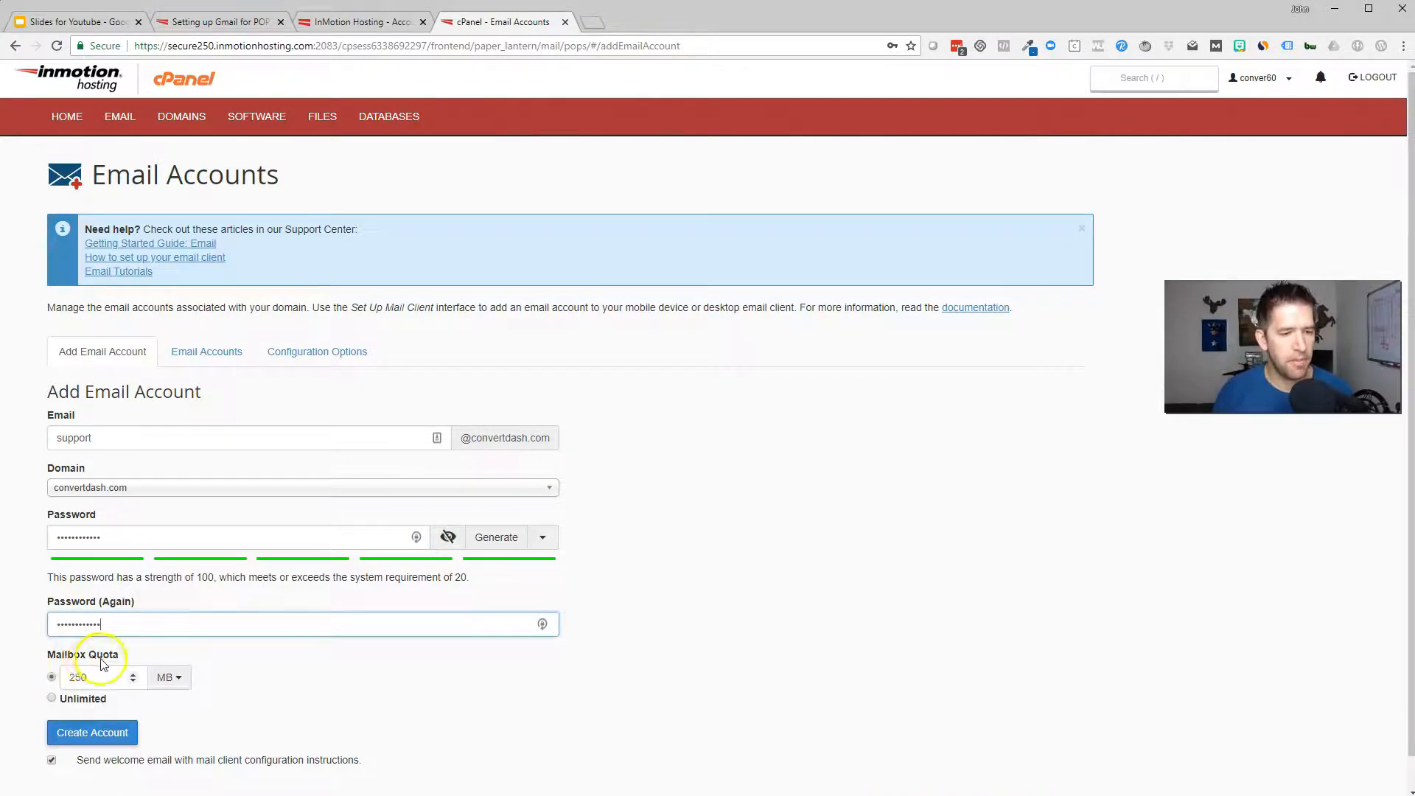
left_click(78, 675)
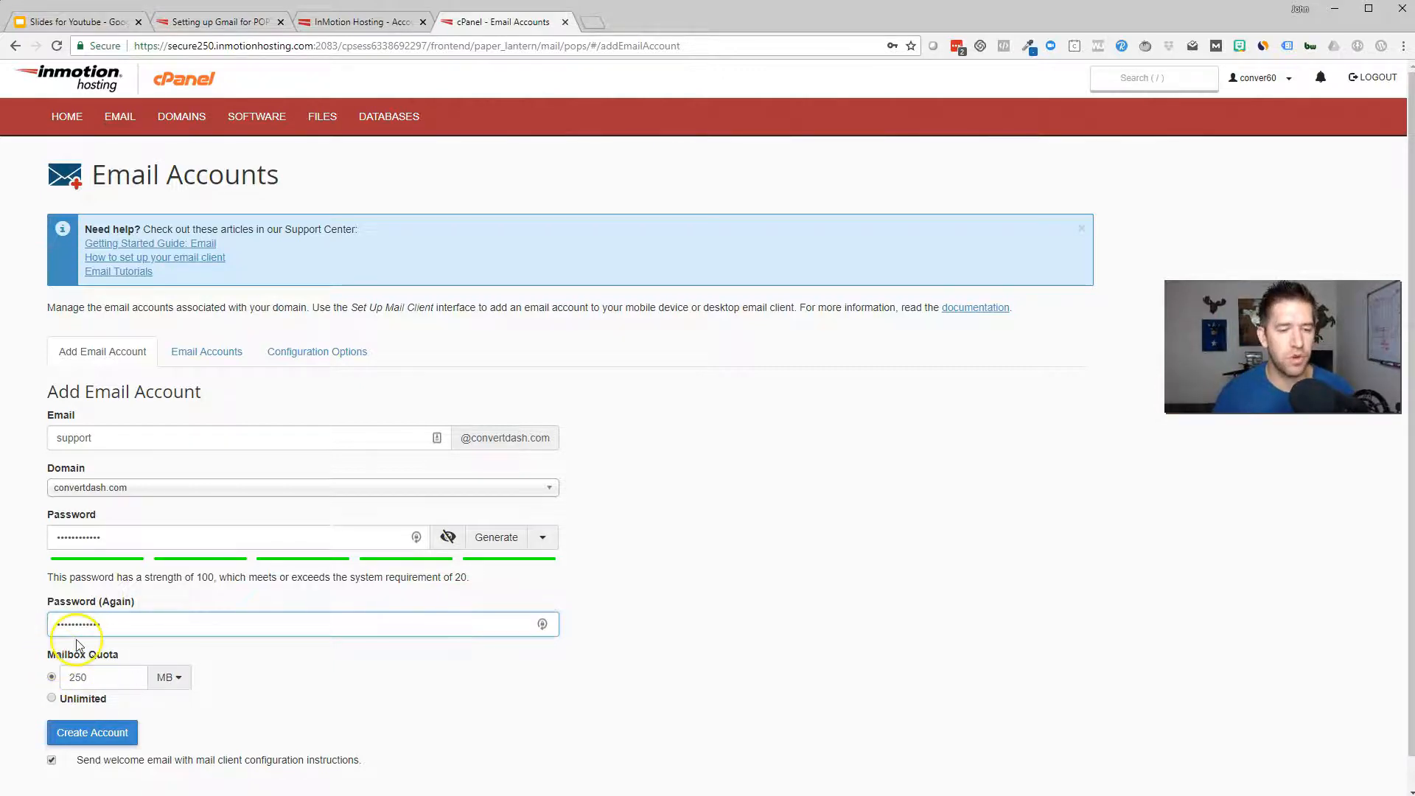
left_click(52, 698)
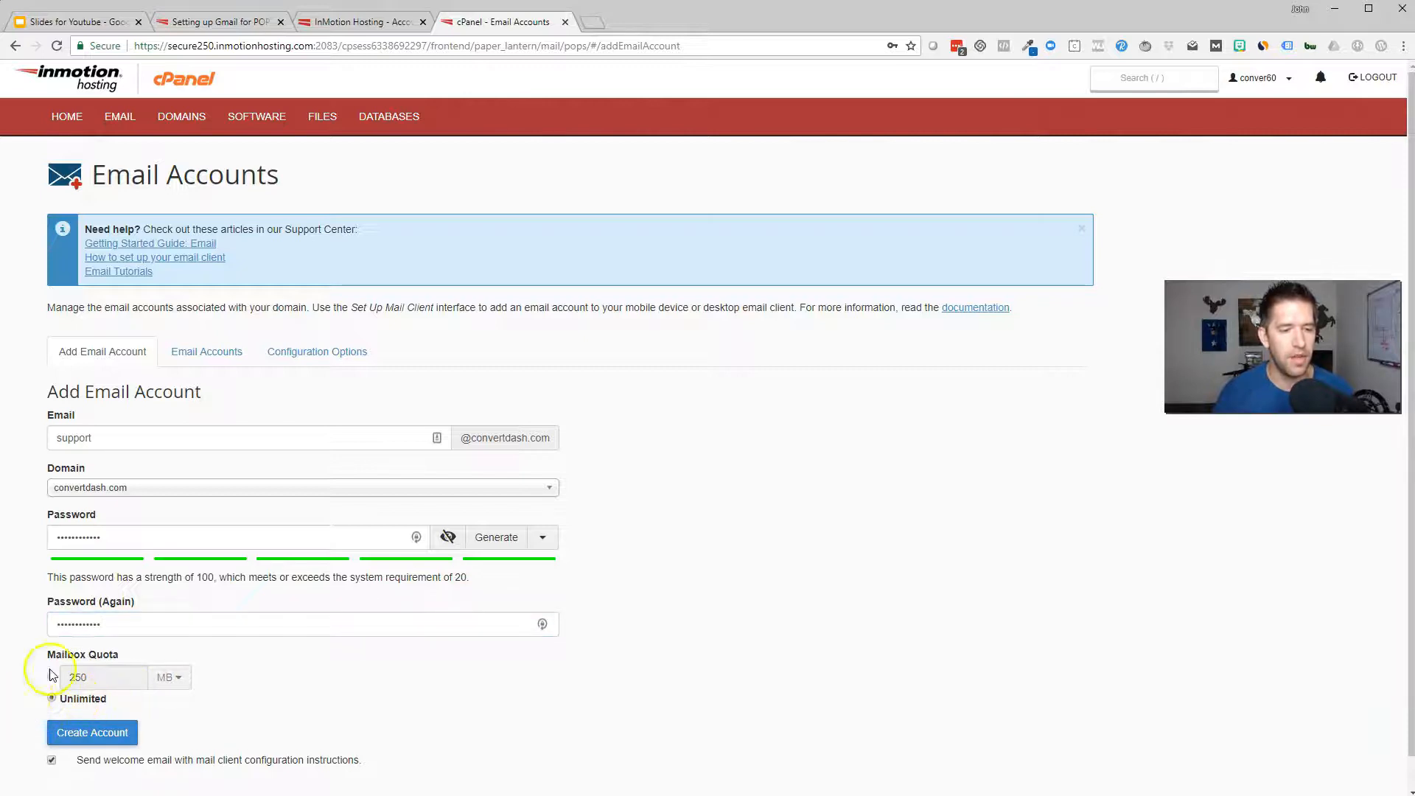
scroll(443, 676, "down", 1)
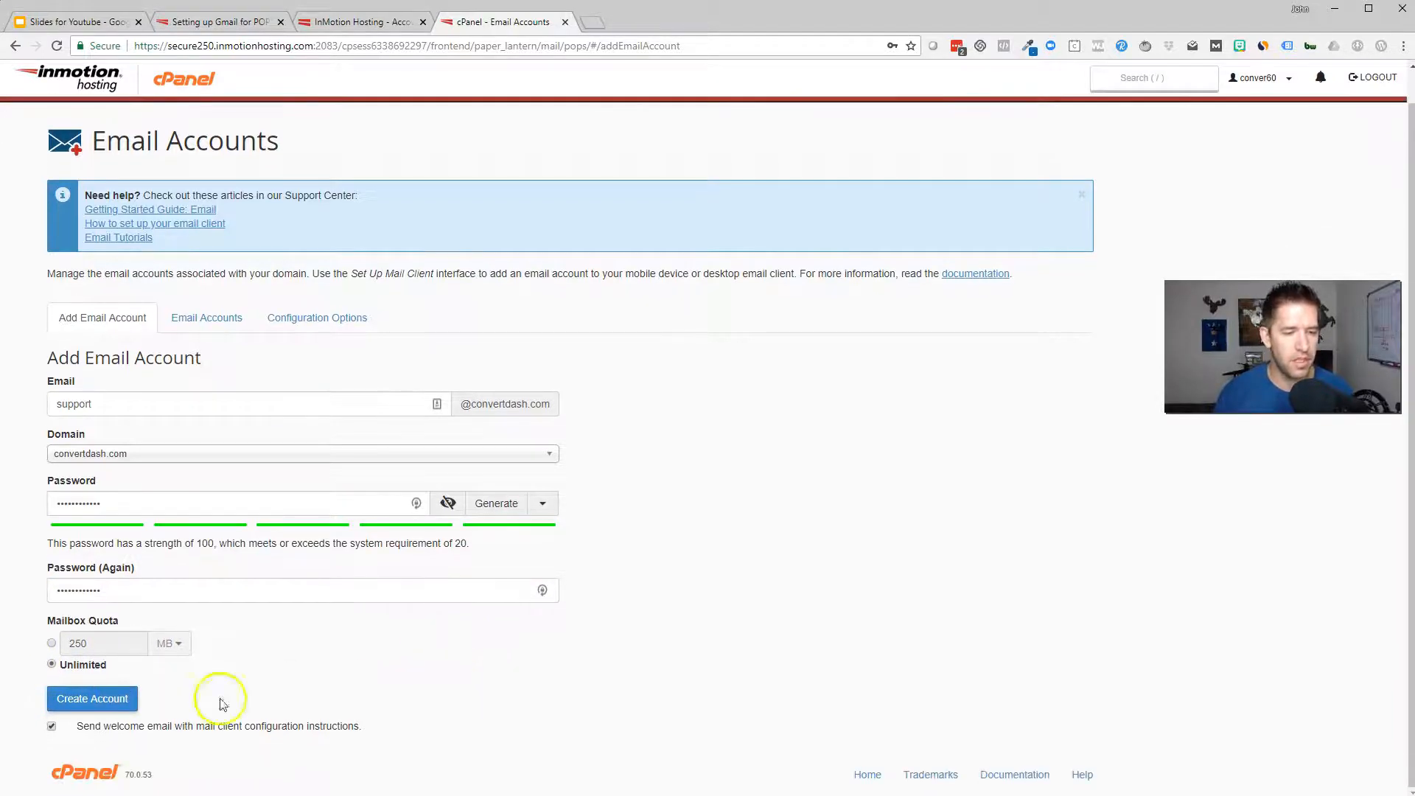
left_click(82, 701)
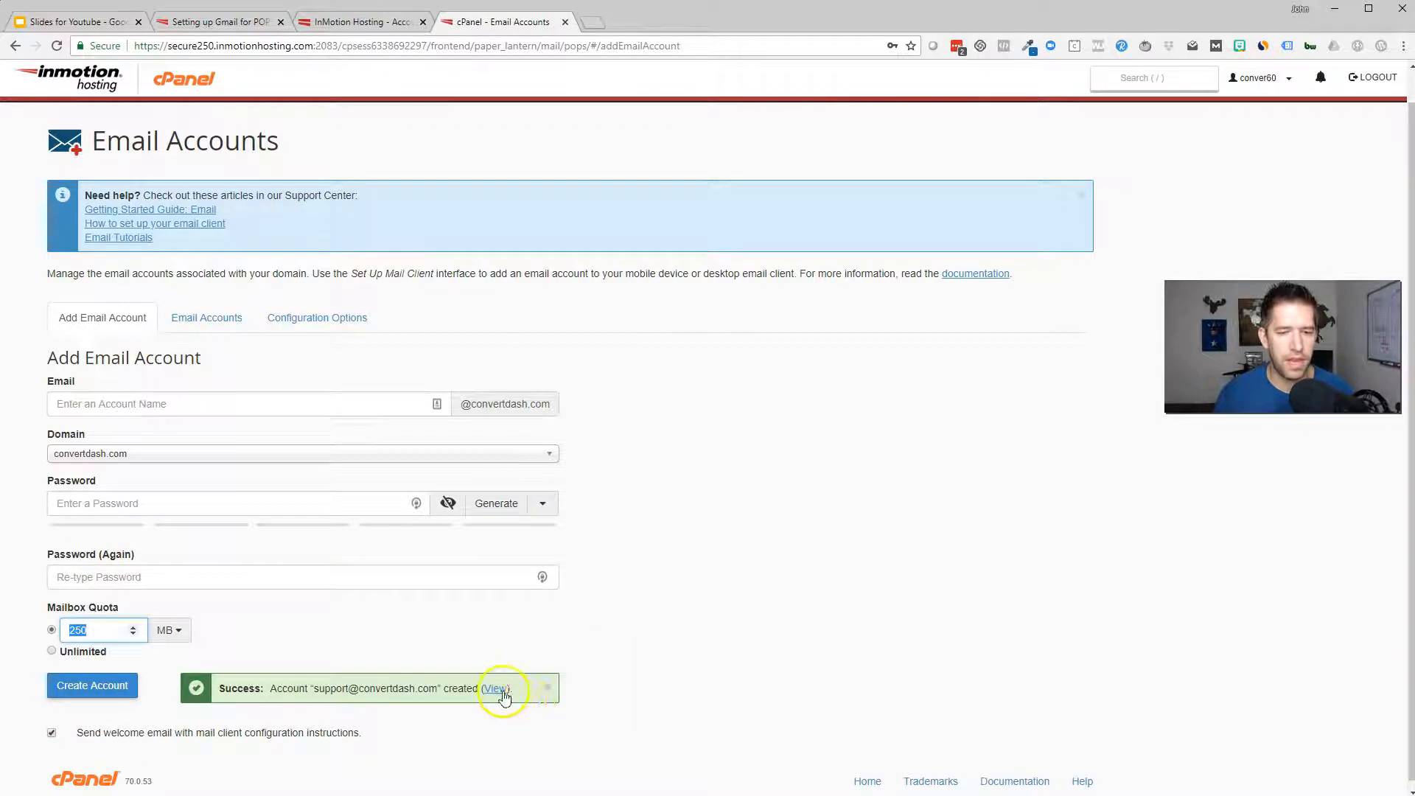
Open the support account's webmail and find mail.convertdash.com settings: POP3 port 995, SMTP 465
left_click(497, 690)
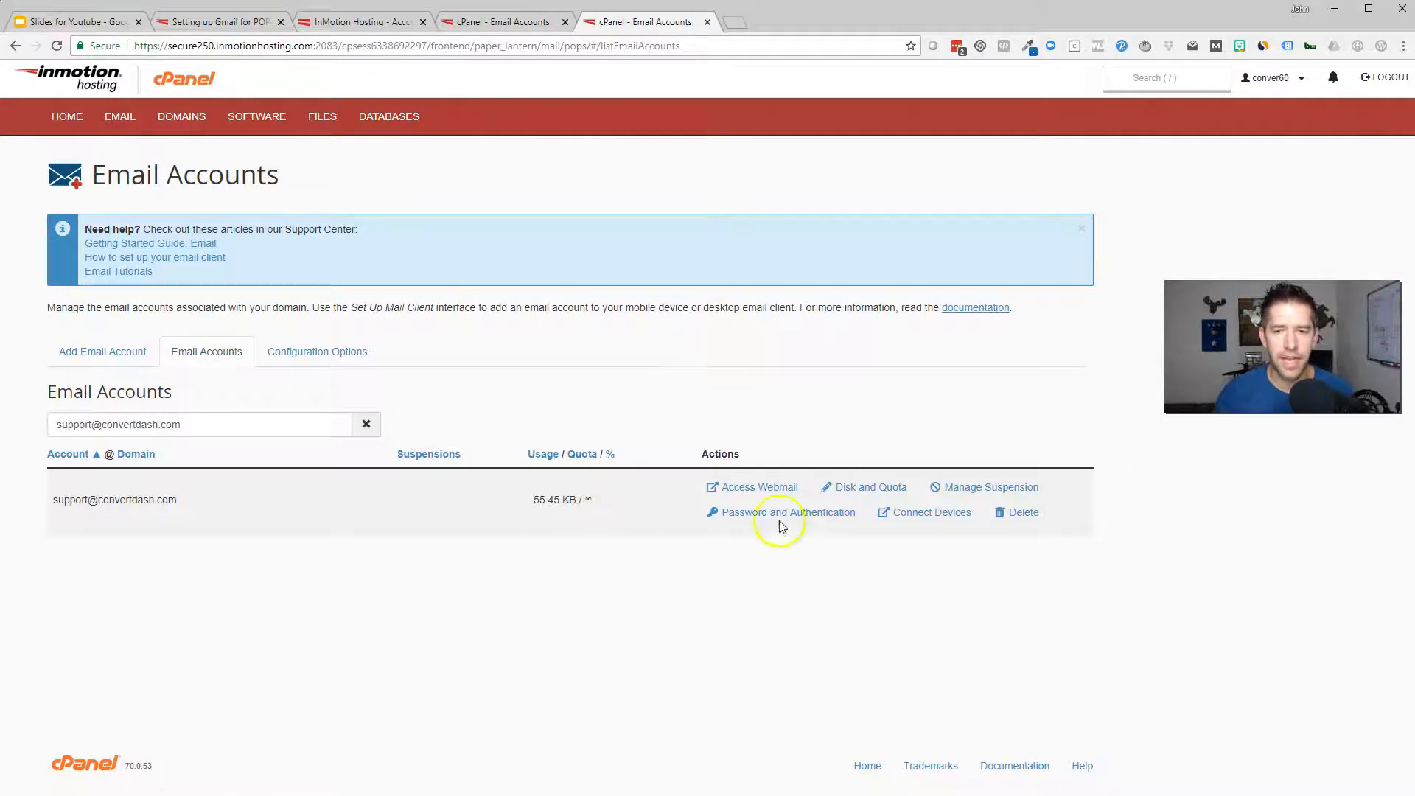
left_click(762, 492)
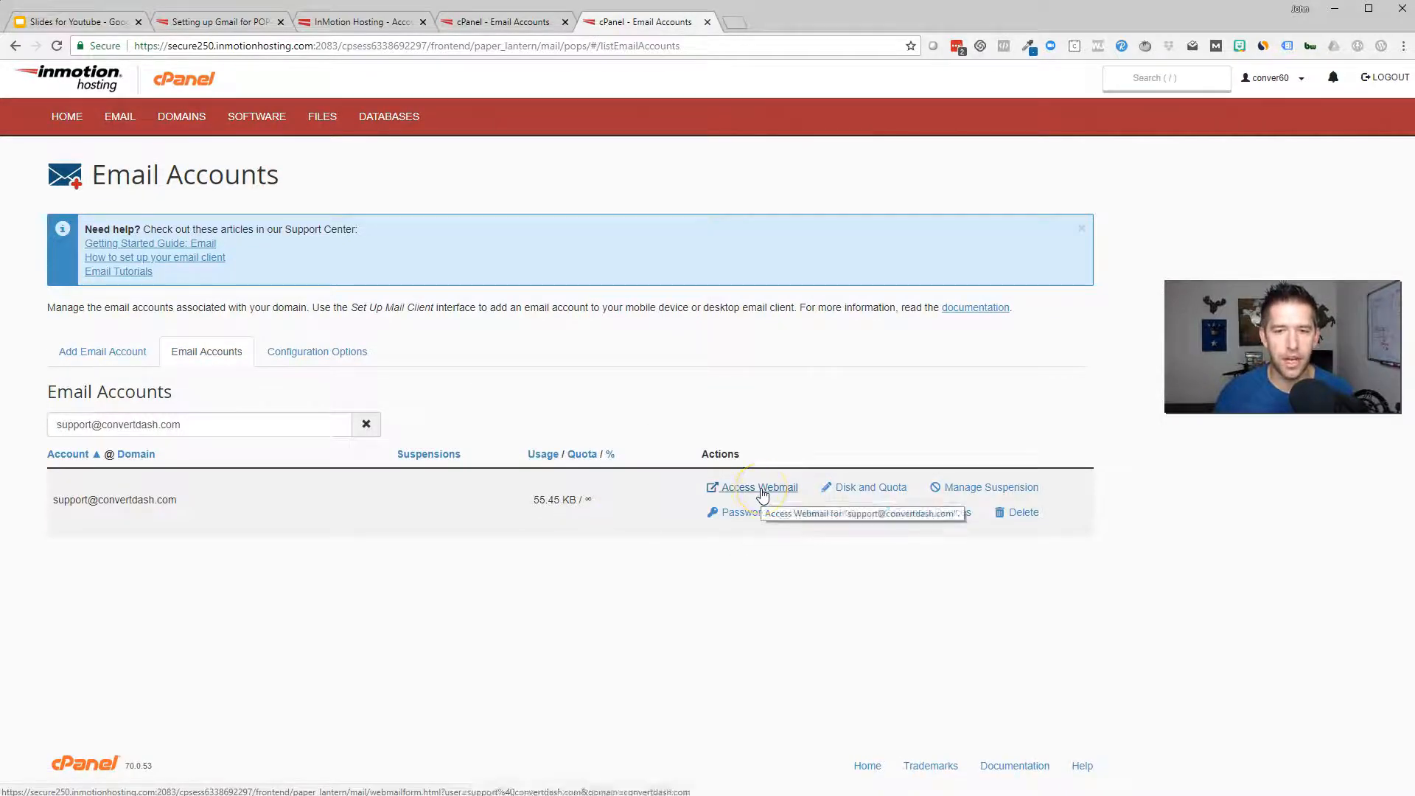
left_click(748, 480)
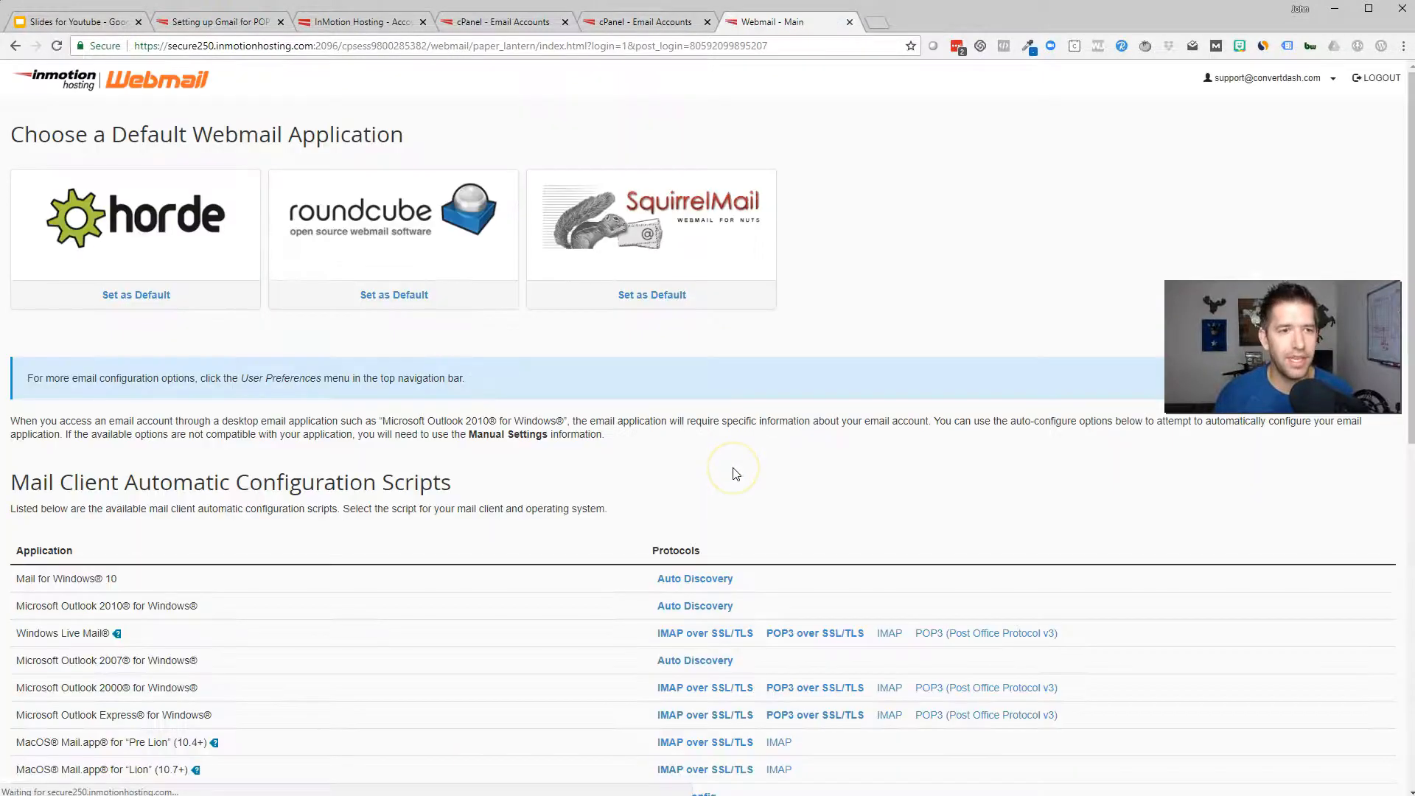
scroll(676, 433, "down", 3)
scroll(672, 431, "down", 6)
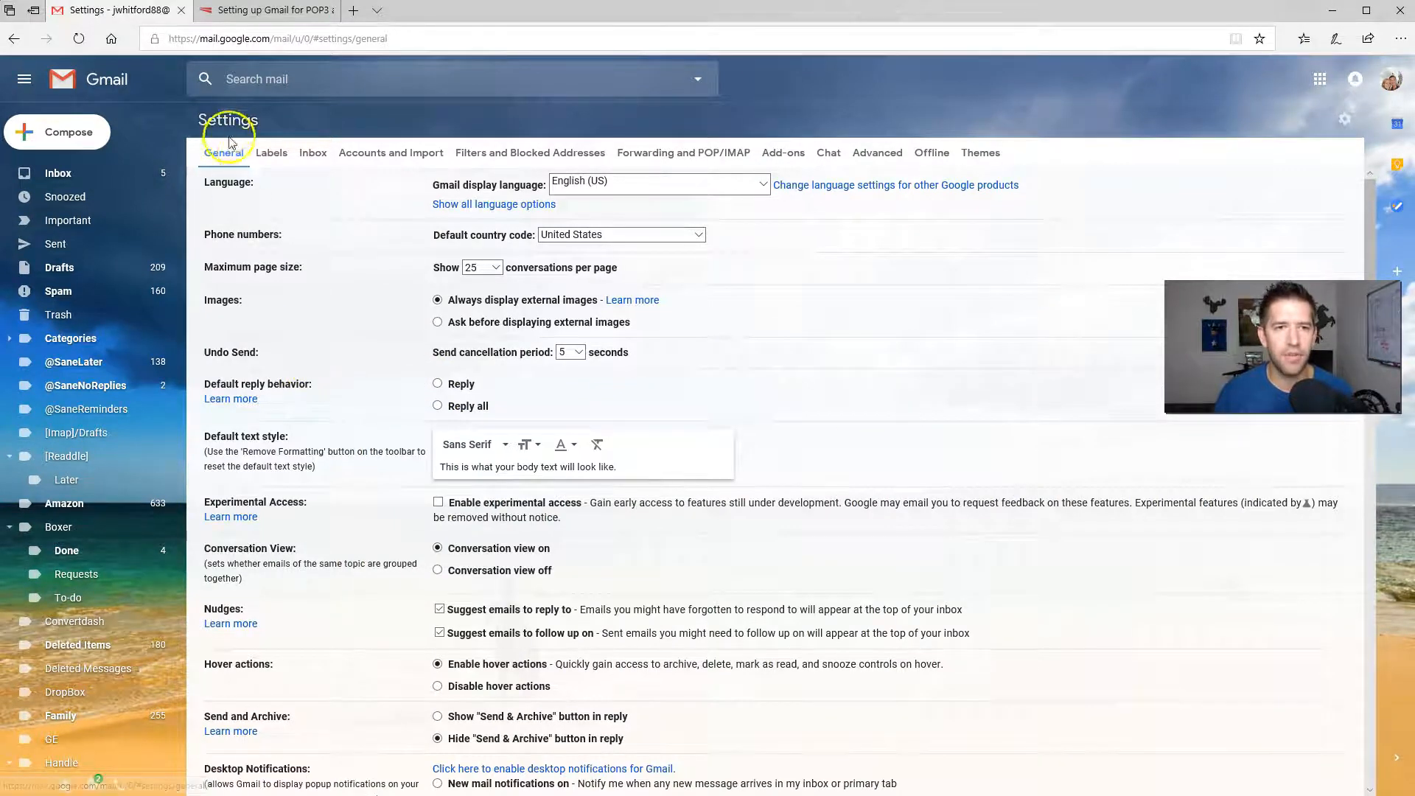
Open Gmail's Accounts and Import settings, showing the 'Check mail from other accounts' section
left_click(362, 156)
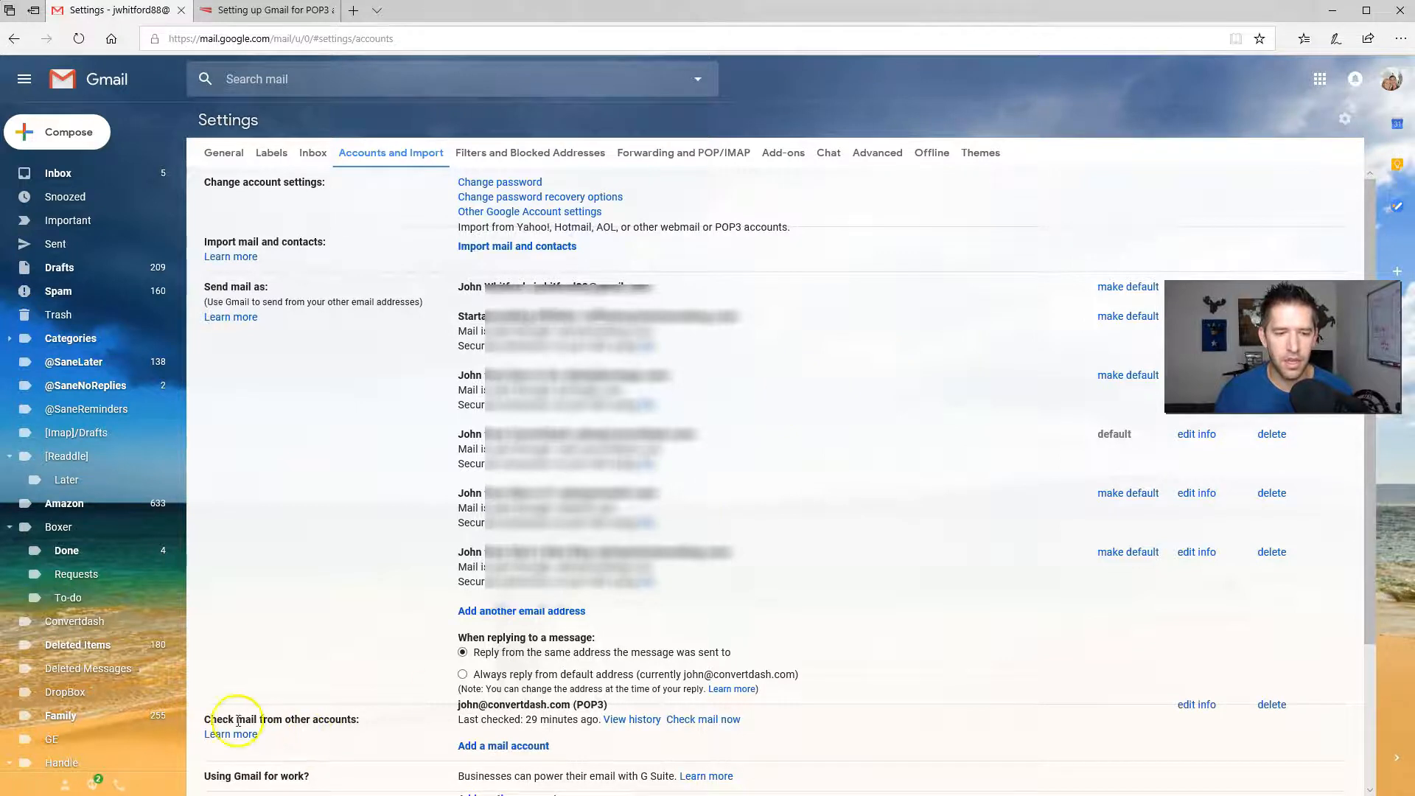
left_click_drag(208, 718, 369, 720)
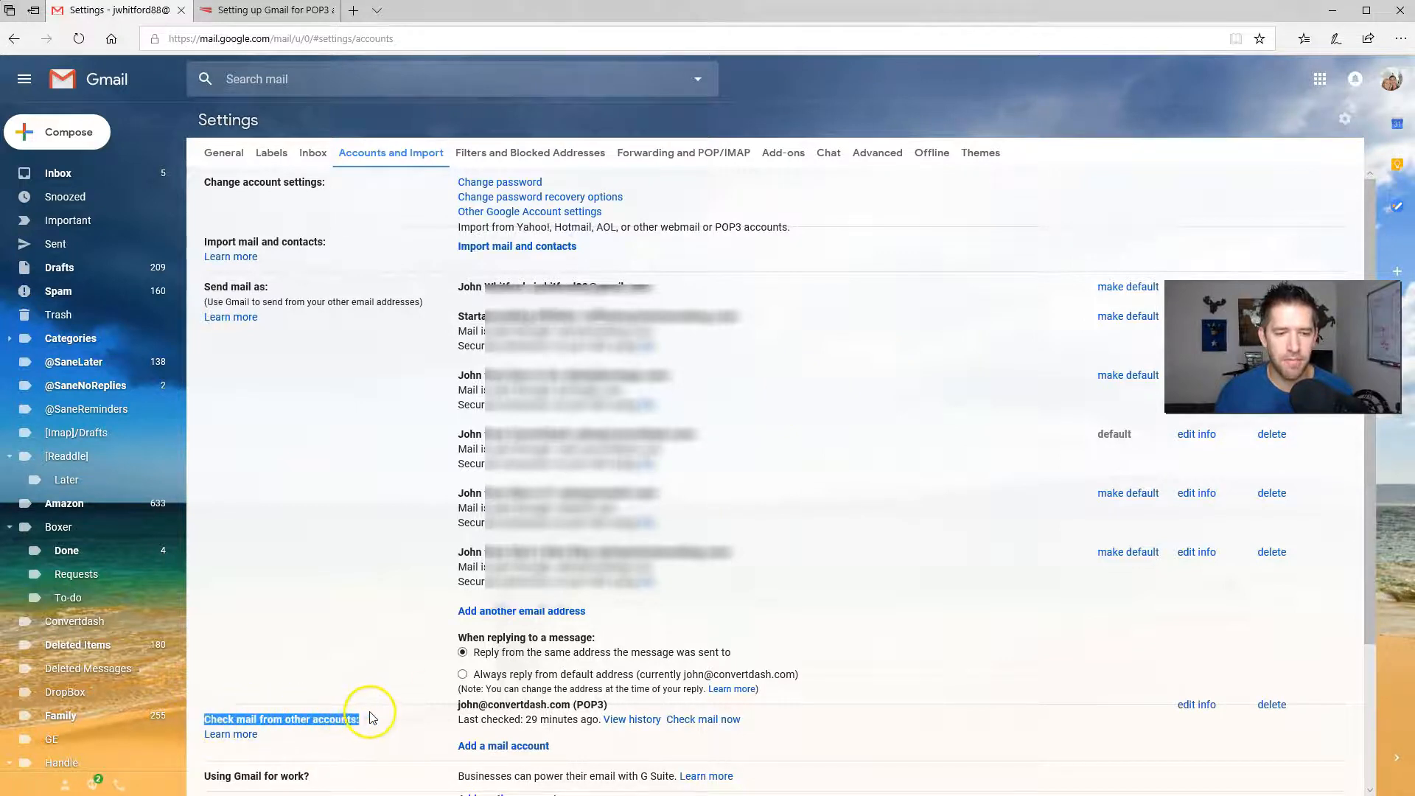
left_click(376, 726)
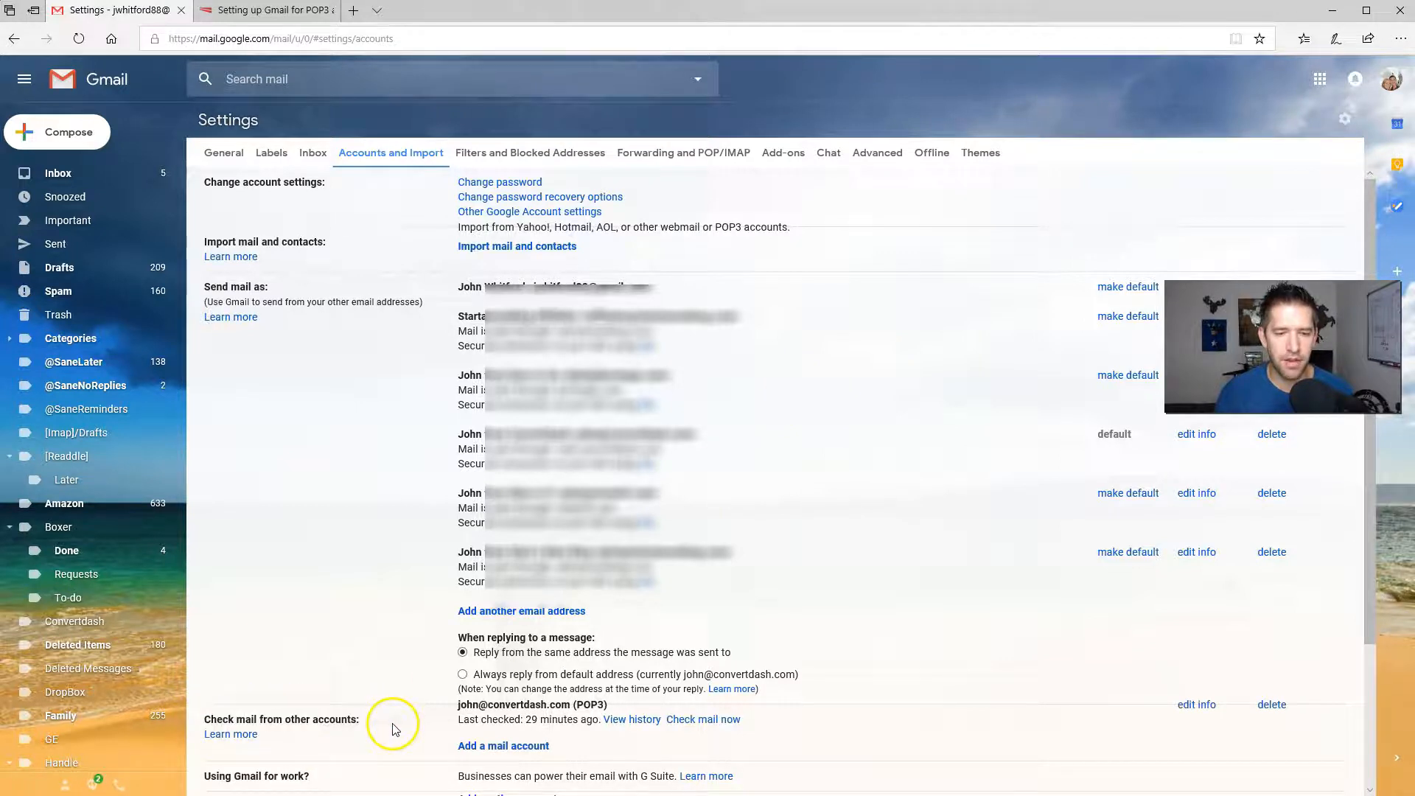
left_click(502, 746)
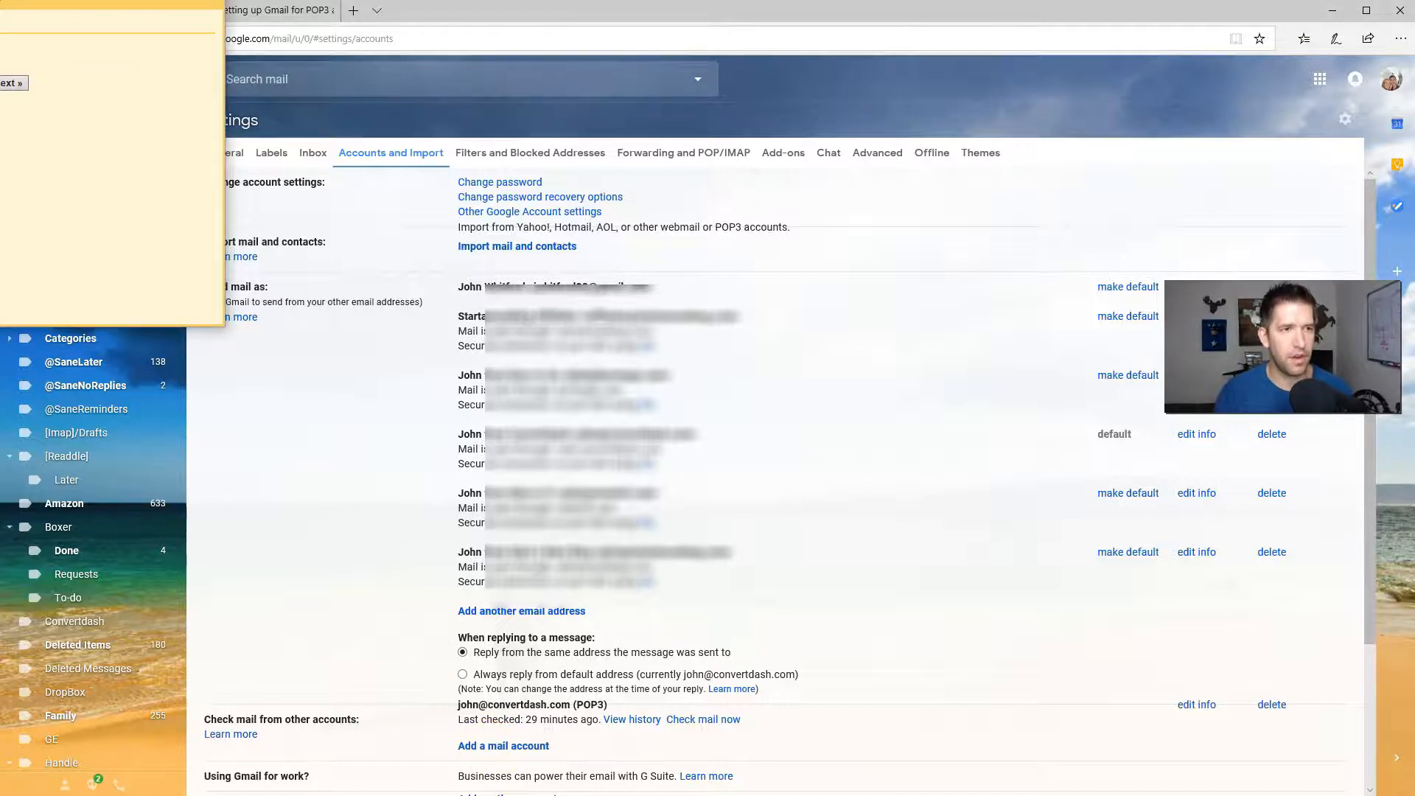
left_click_drag(0, 0, 506, 260)
left_click_drag(814, 641, 950, 742)
left_click(482, 367)
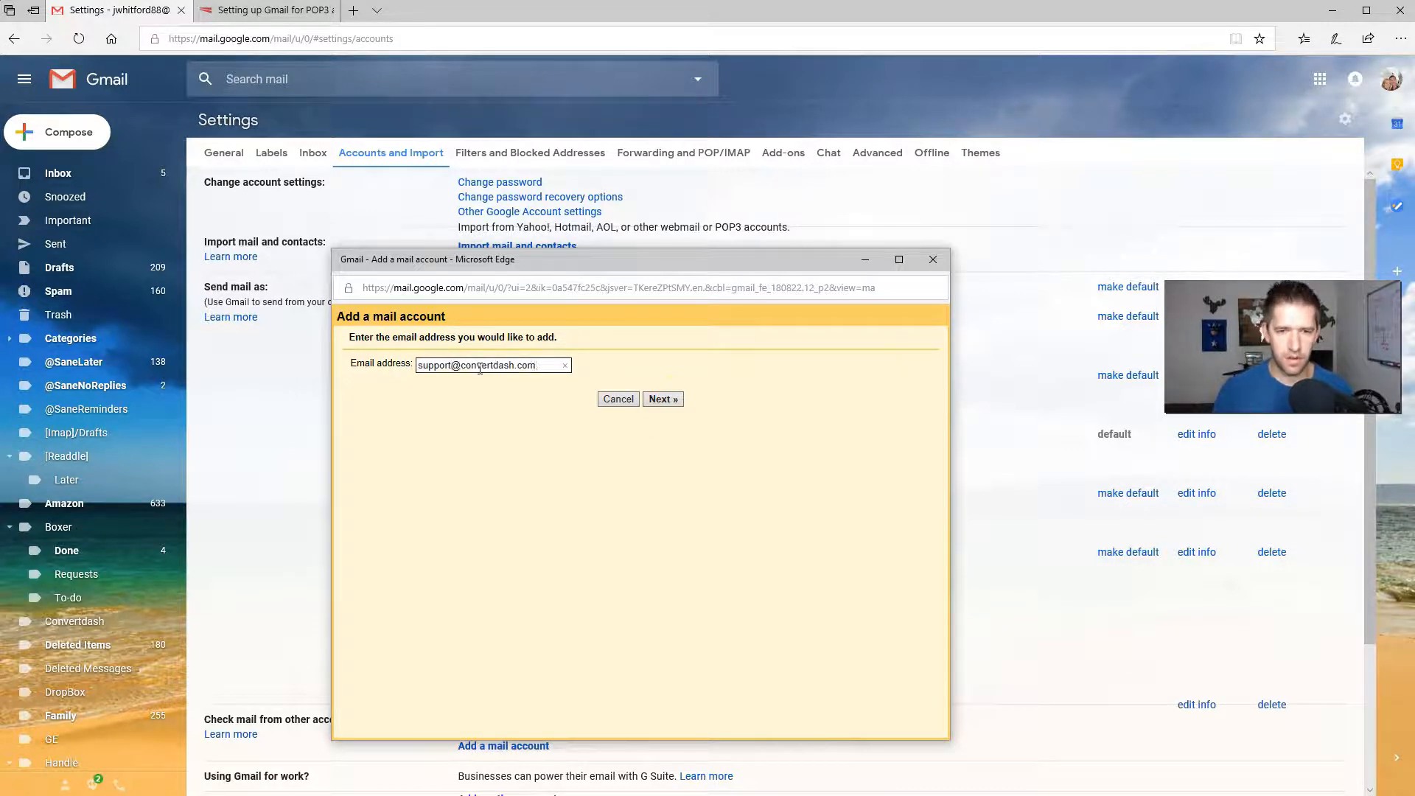
key("Return")
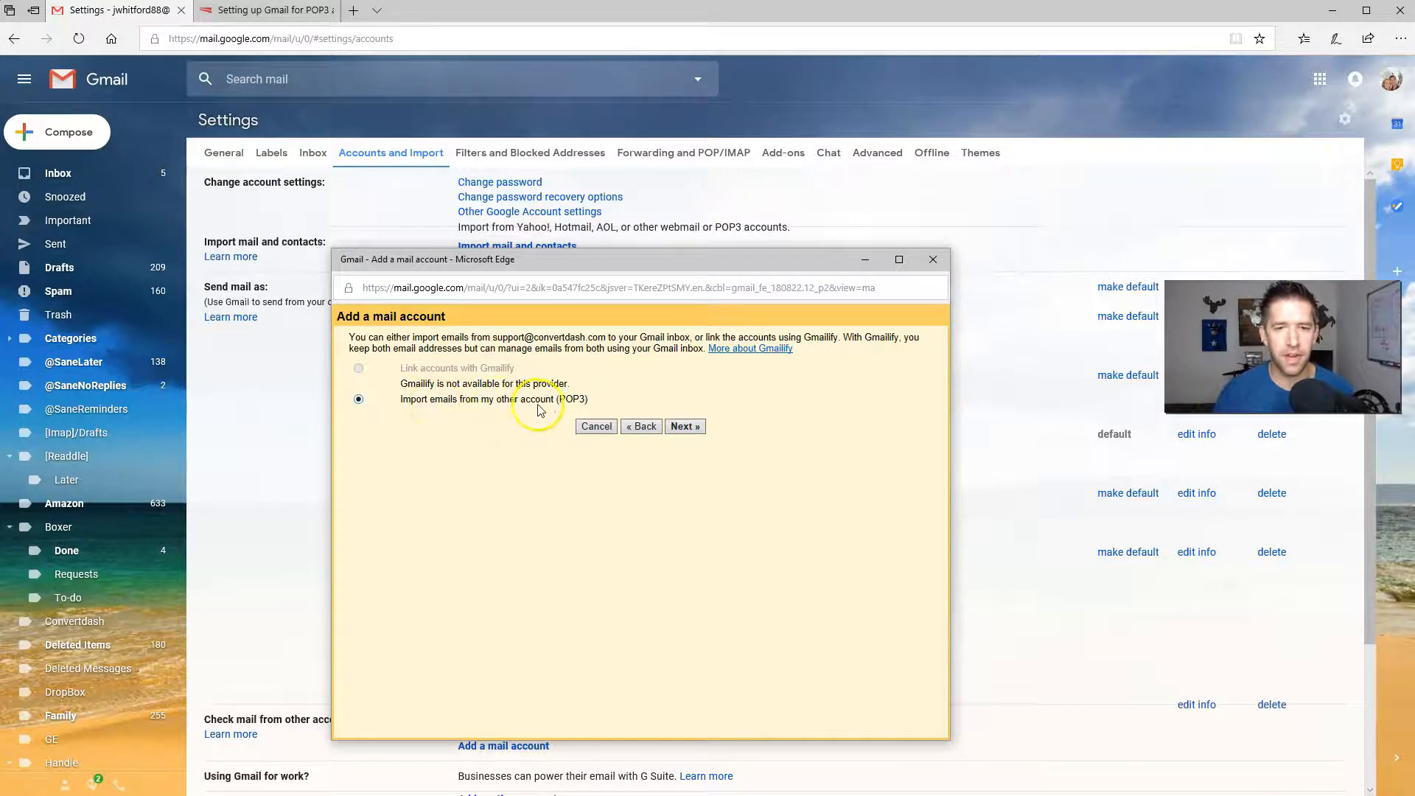
On the POP settings step, enter the full address as username and the account password
left_click(696, 427)
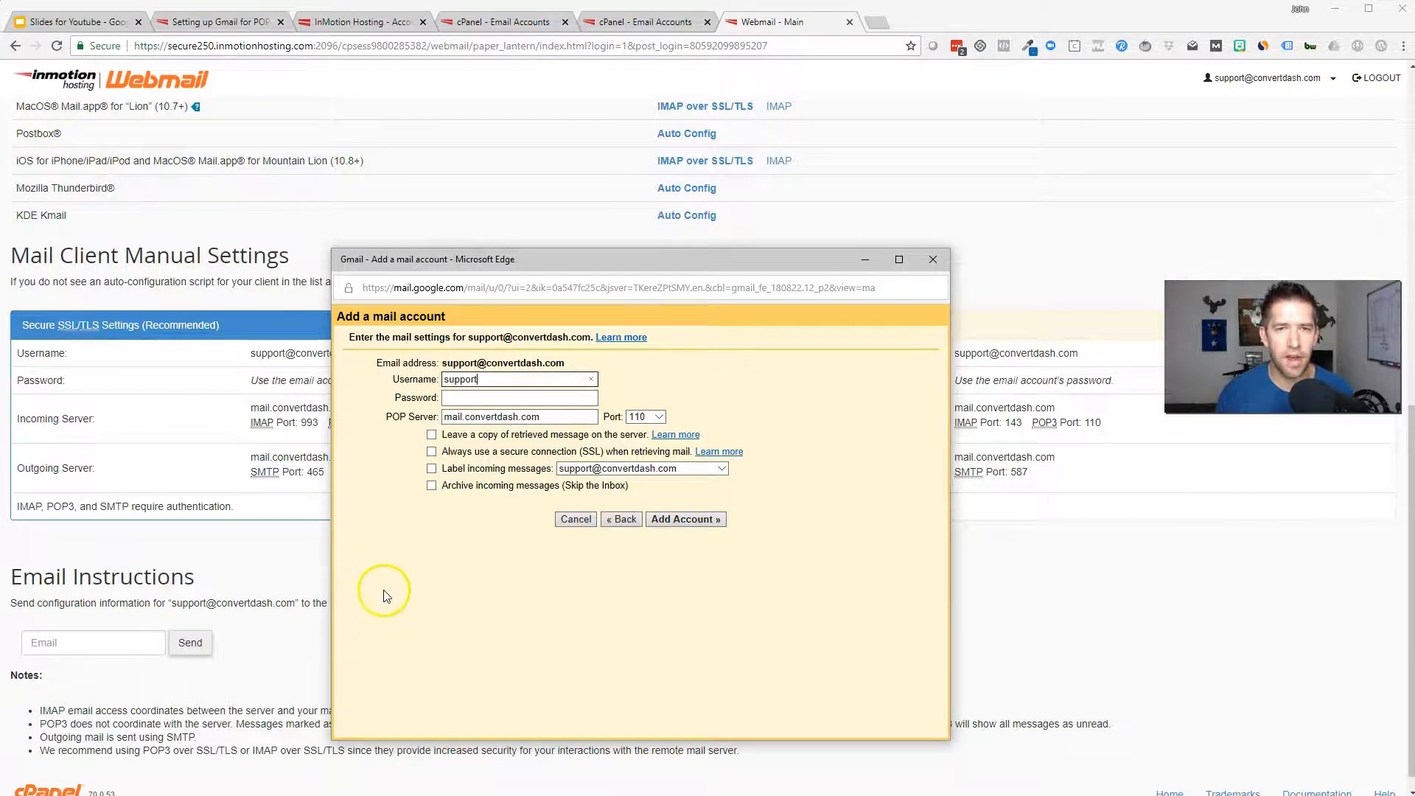
left_click_drag(471, 249, 638, 215)
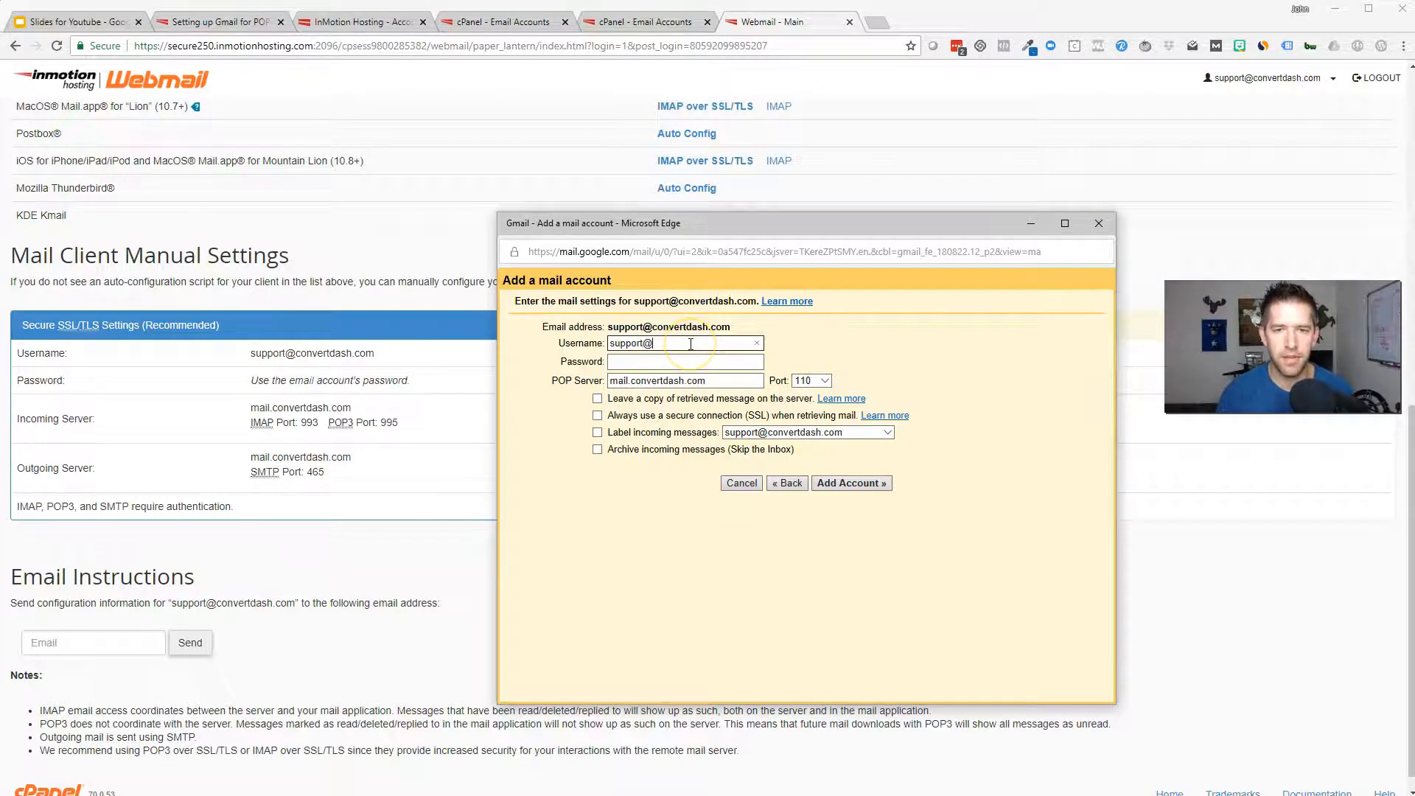
key("Tab")
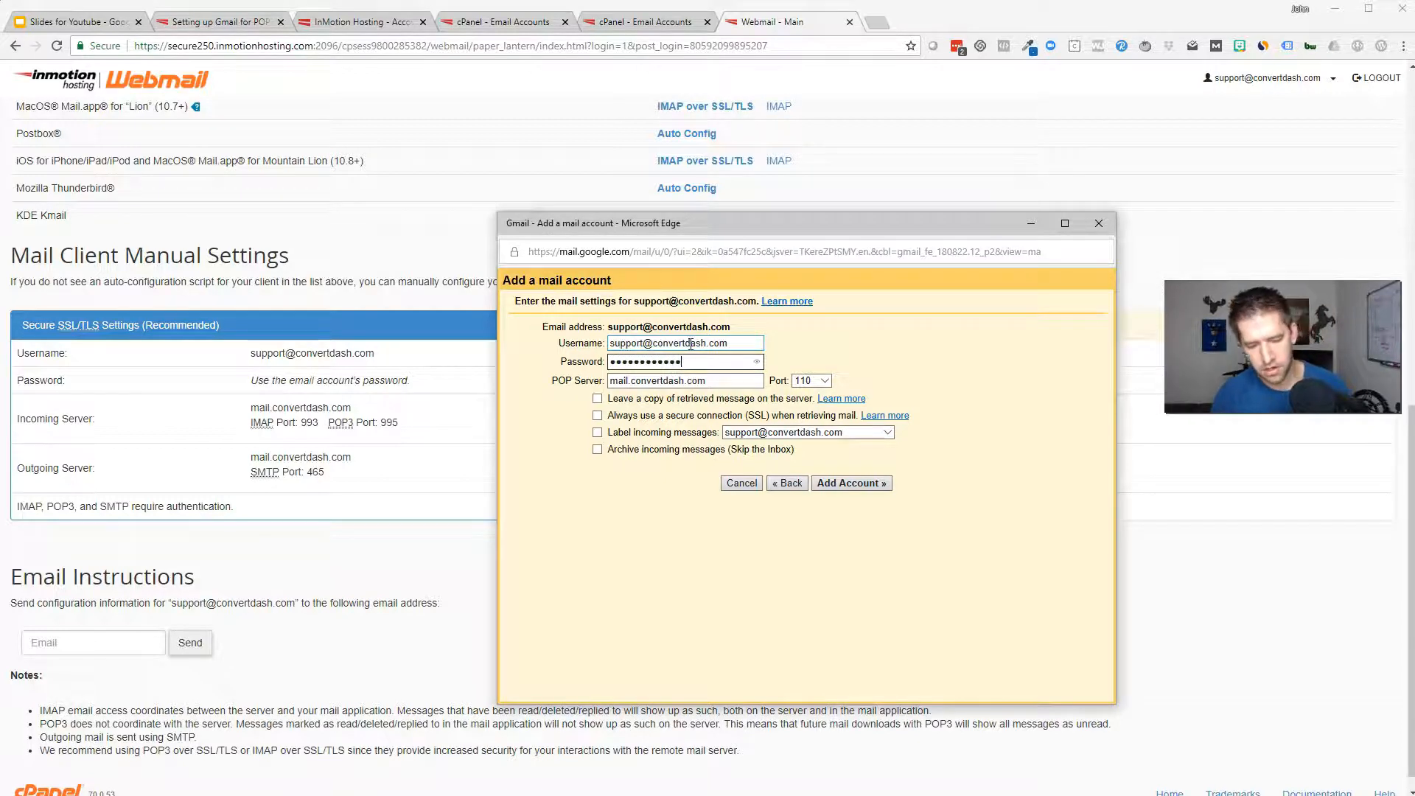
key("Tab")
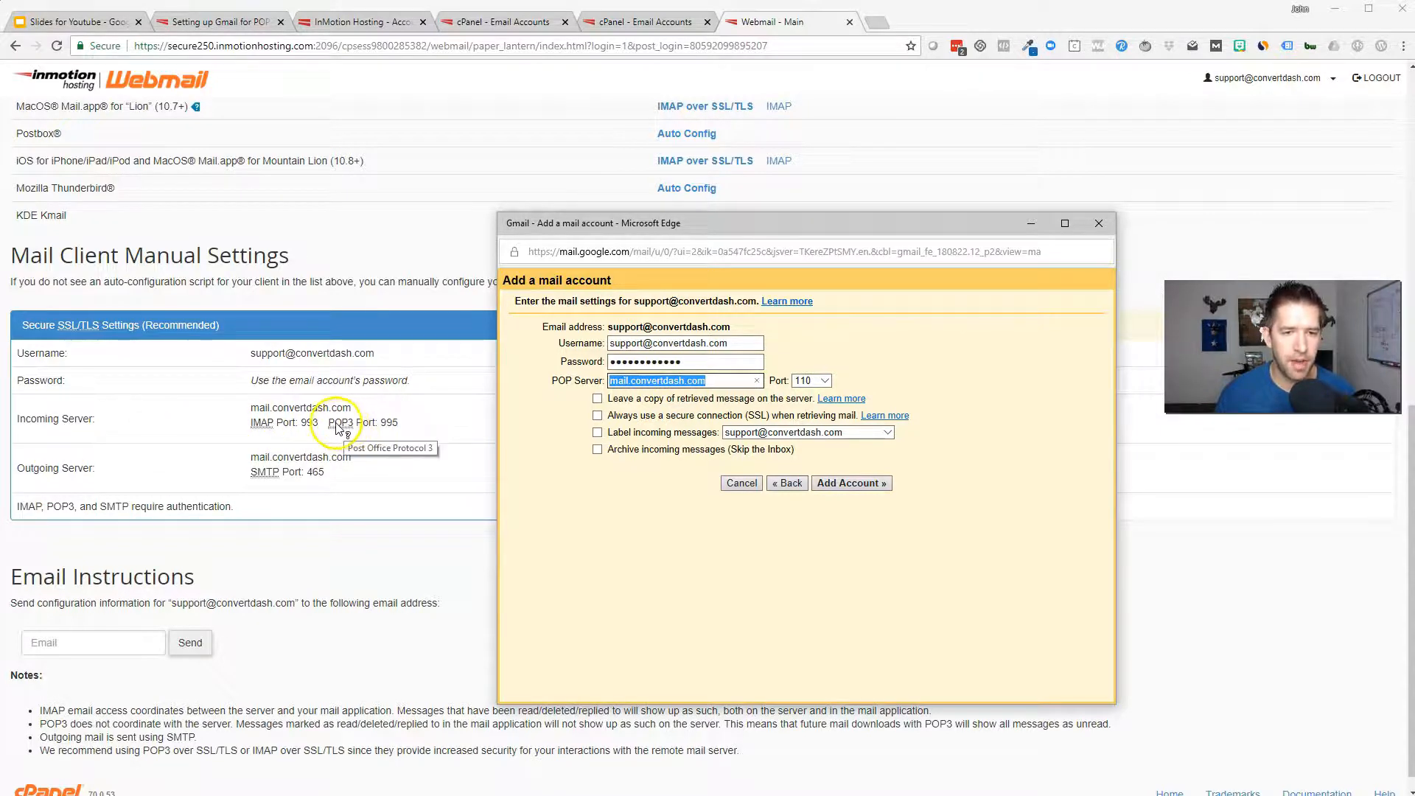
Use POP port 995, keep no server copy, always use SSL, label incoming mail, and add the account
left_click(818, 380)
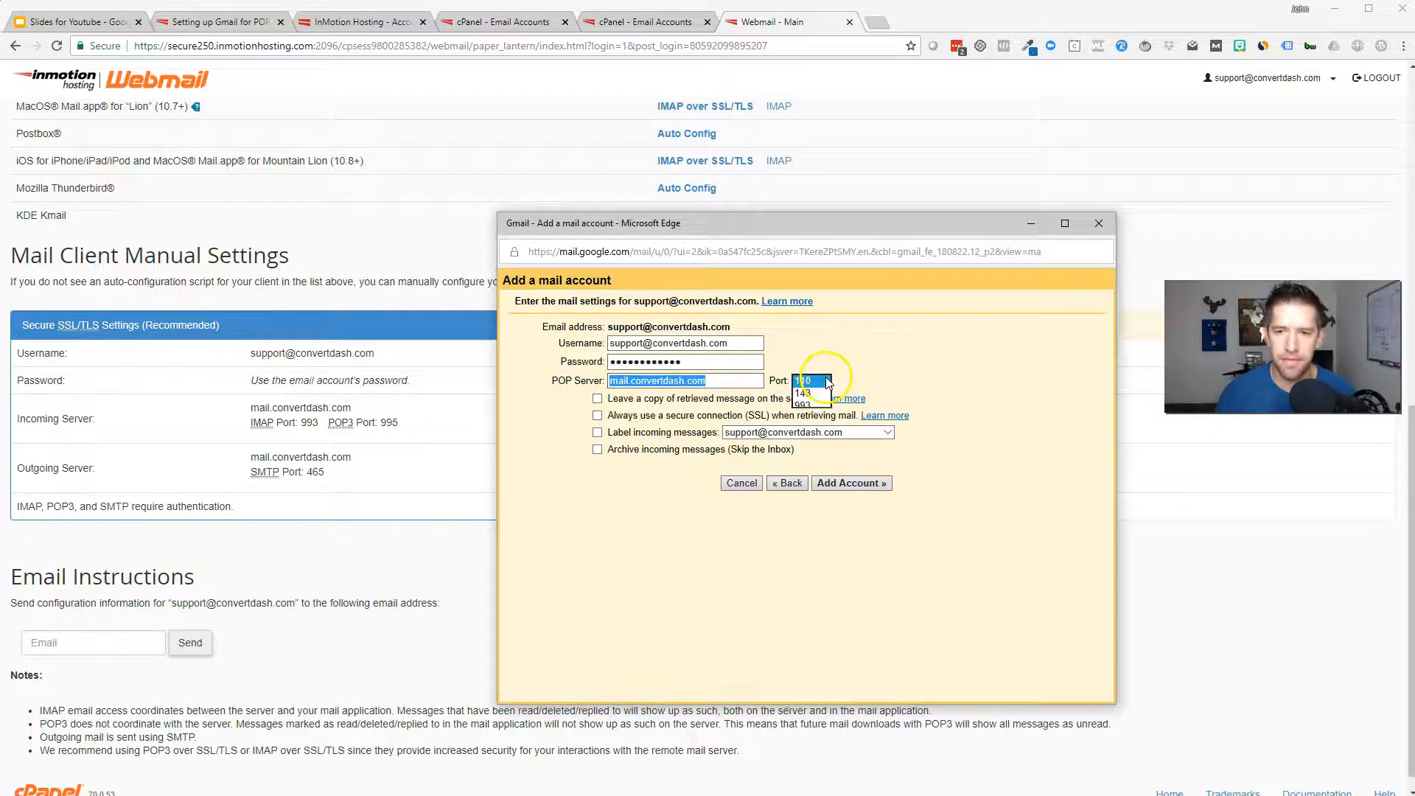
left_click(810, 426)
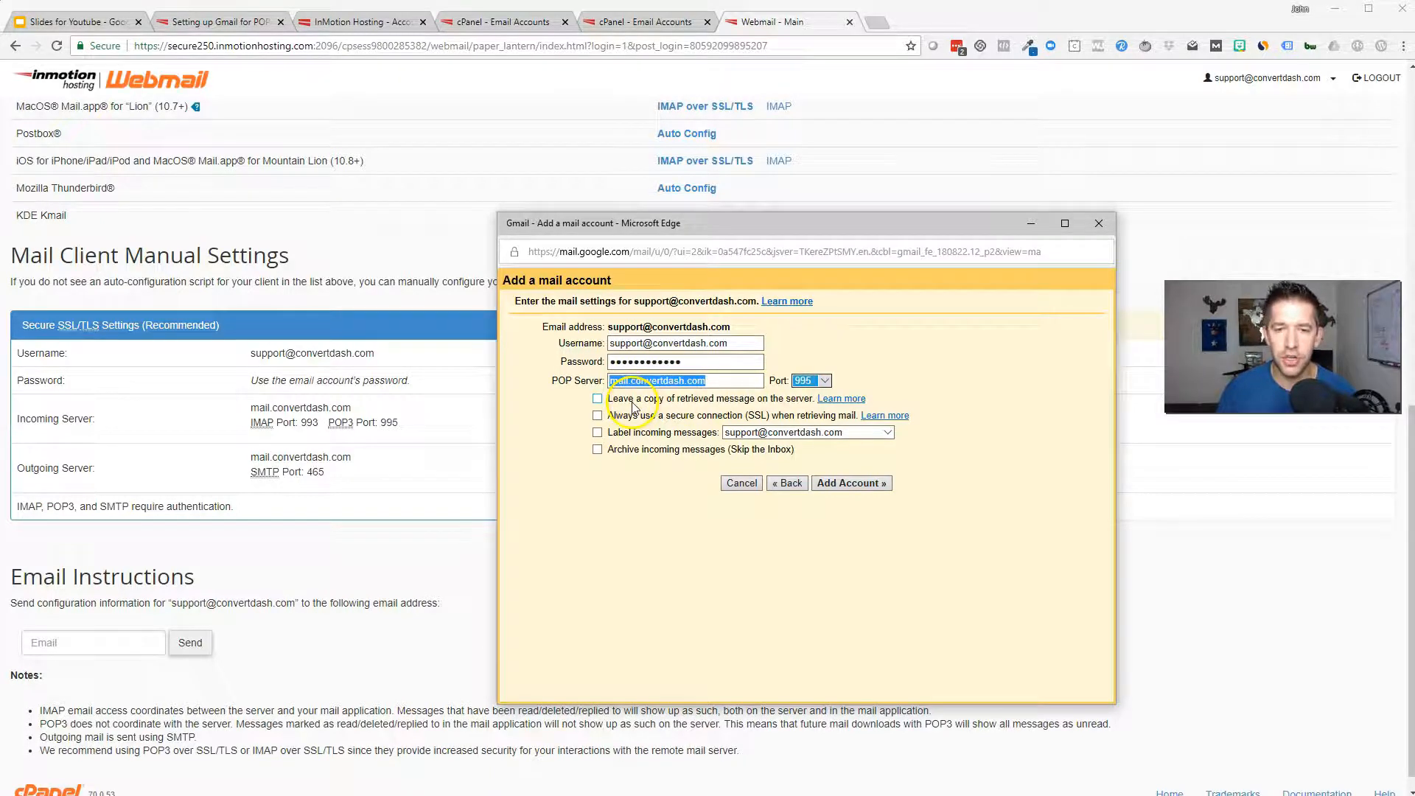
left_click(598, 400)
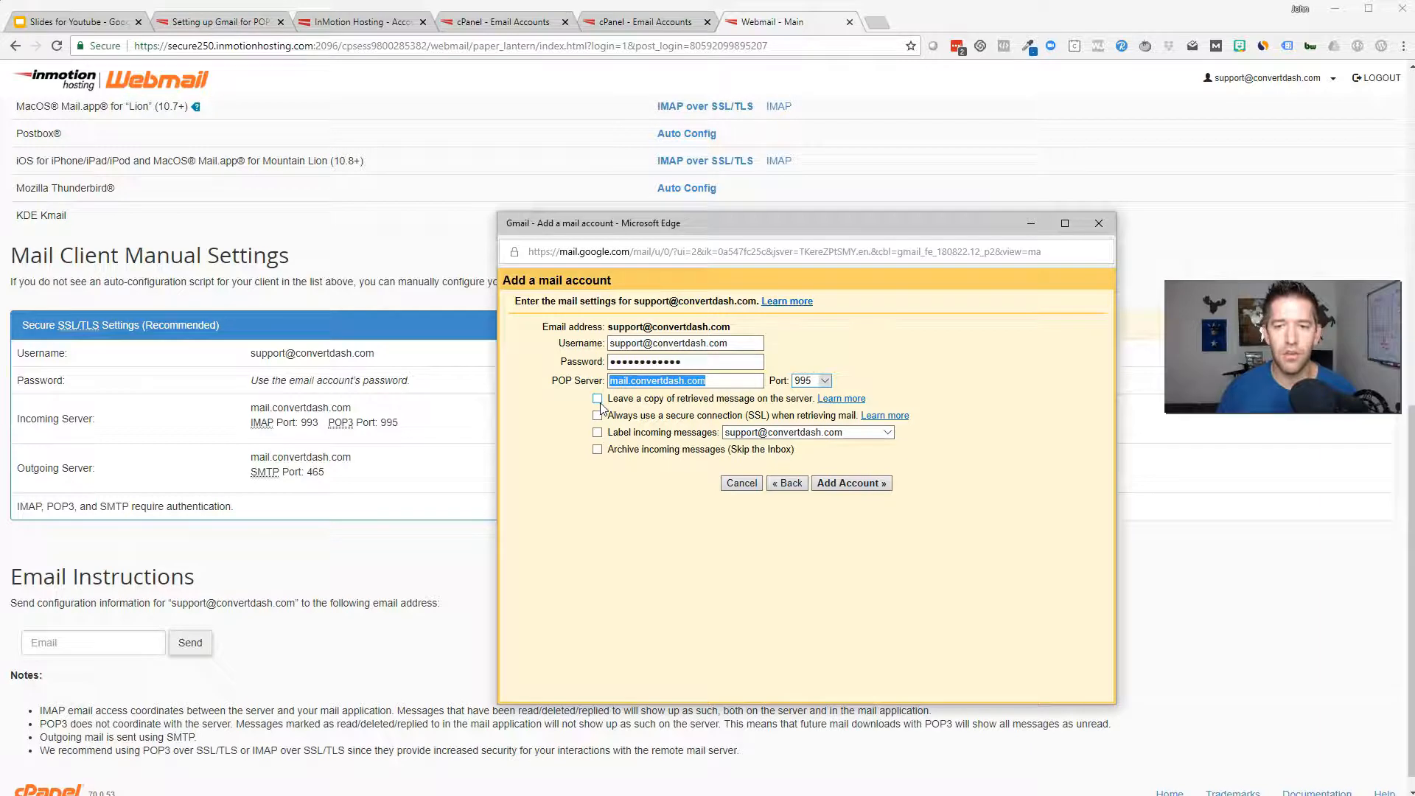
left_click(598, 400)
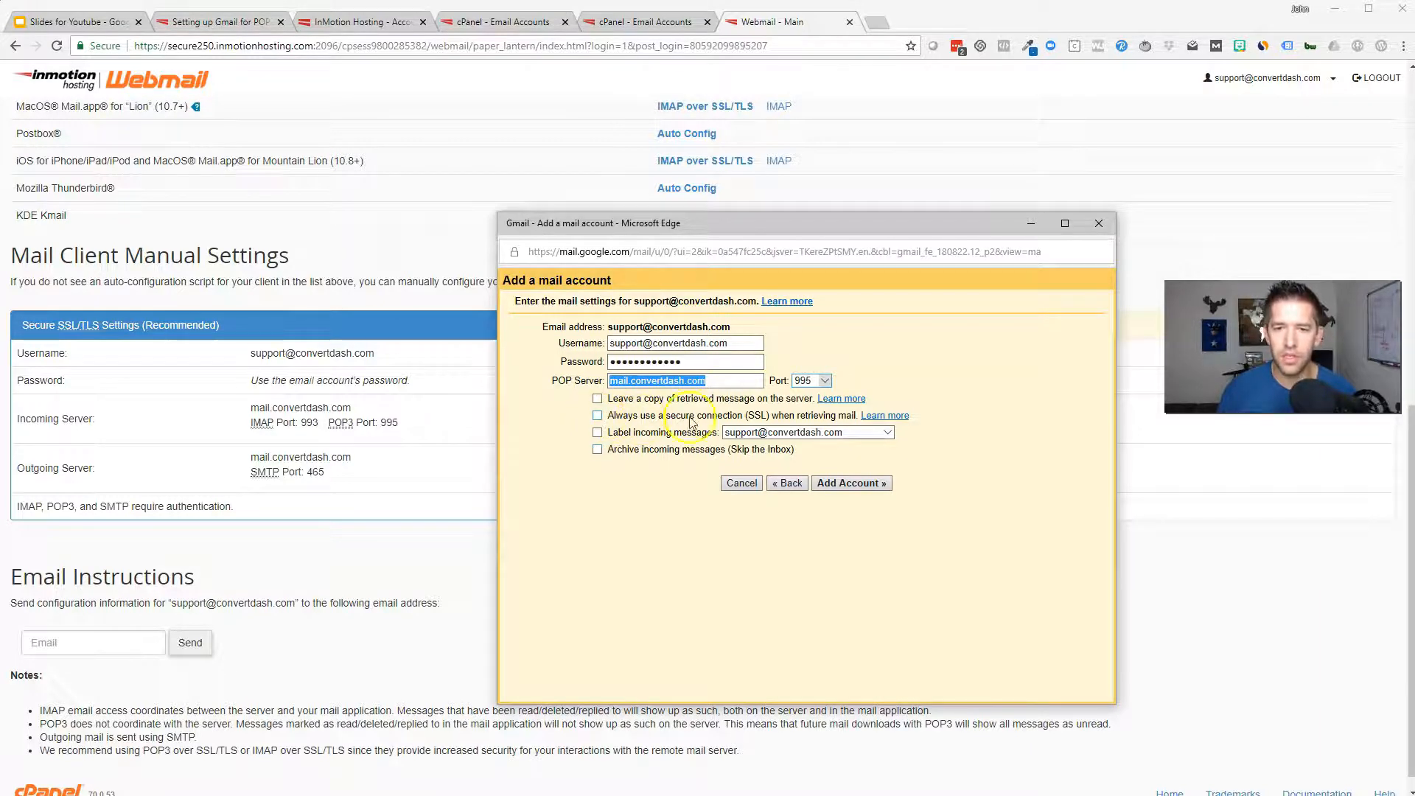
left_click(597, 417)
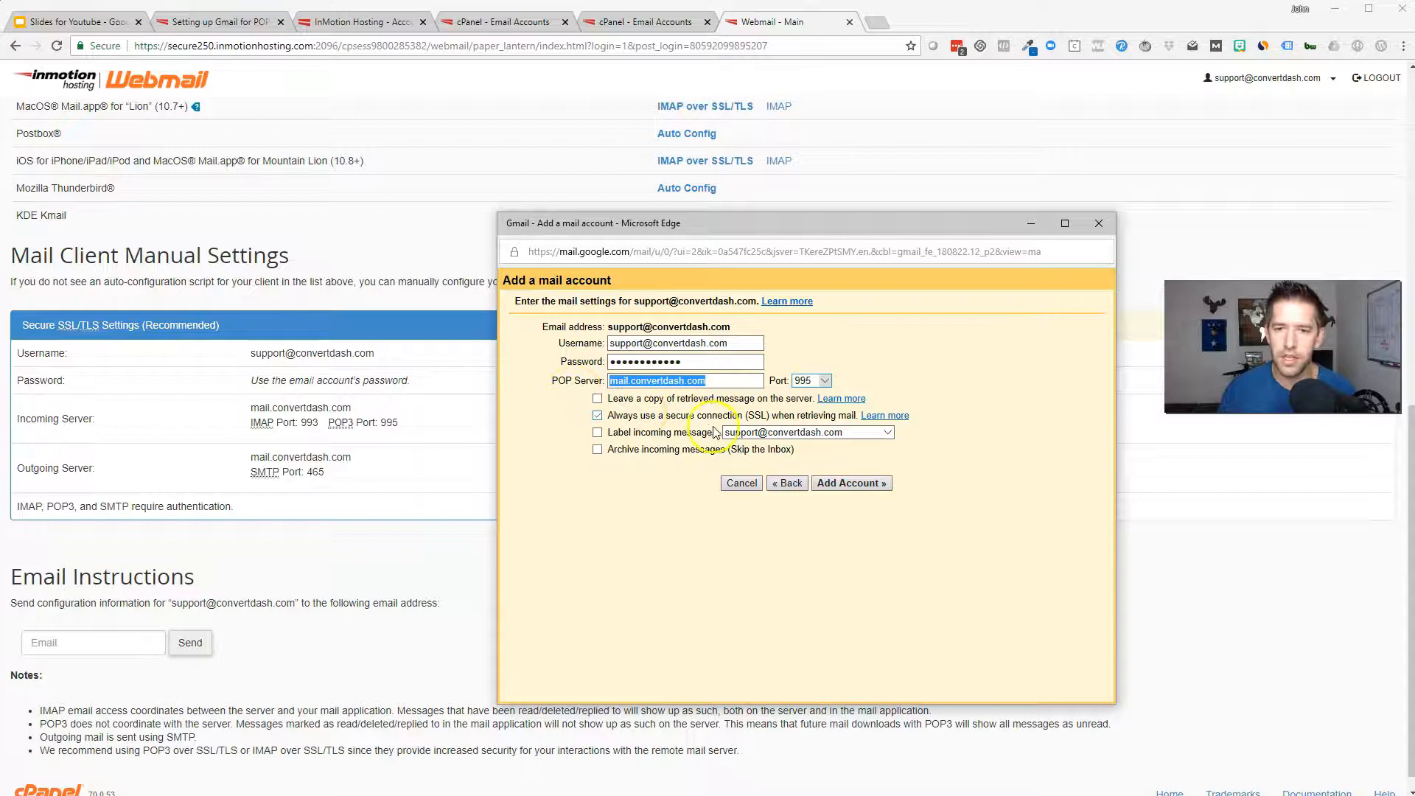
left_click(597, 433)
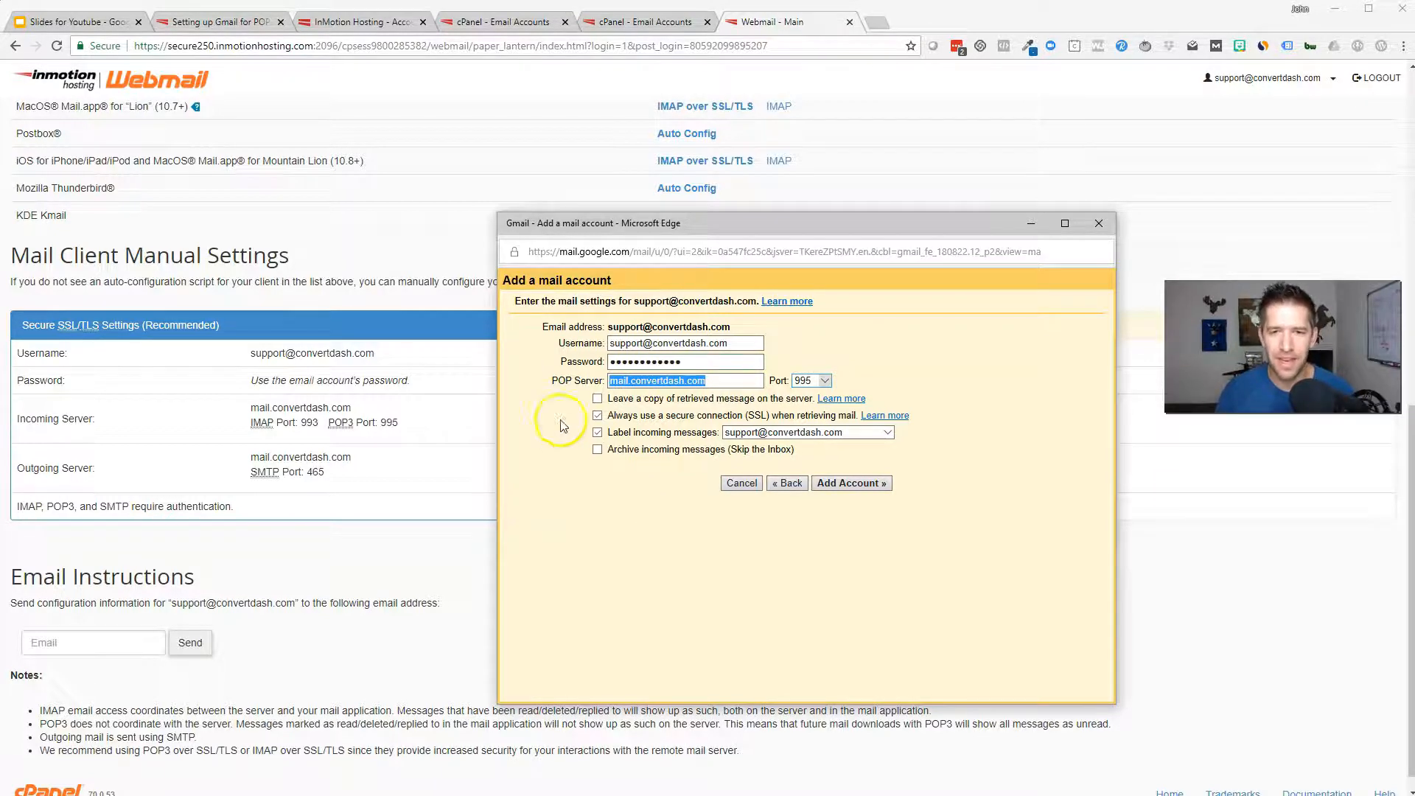
left_click(885, 488)
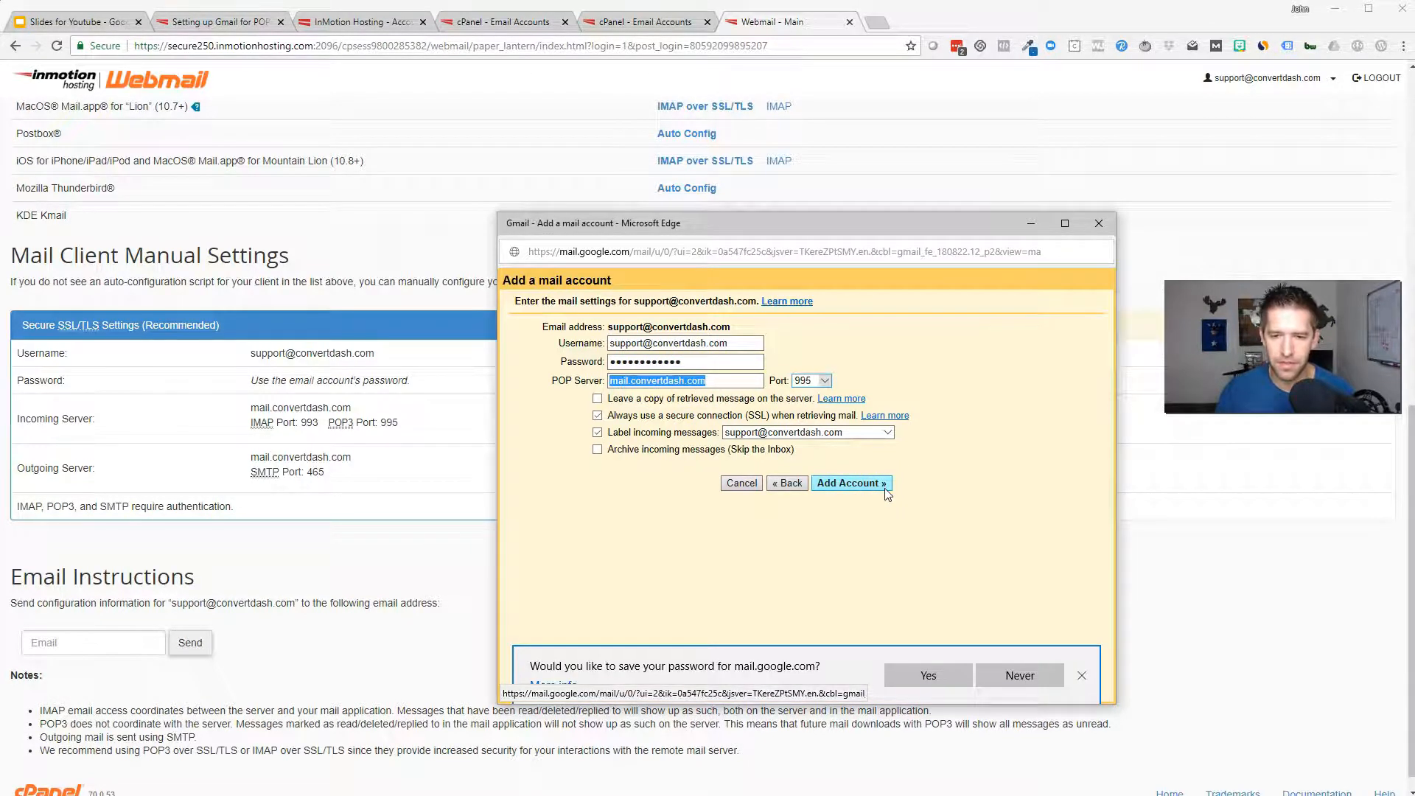
left_click(1082, 677)
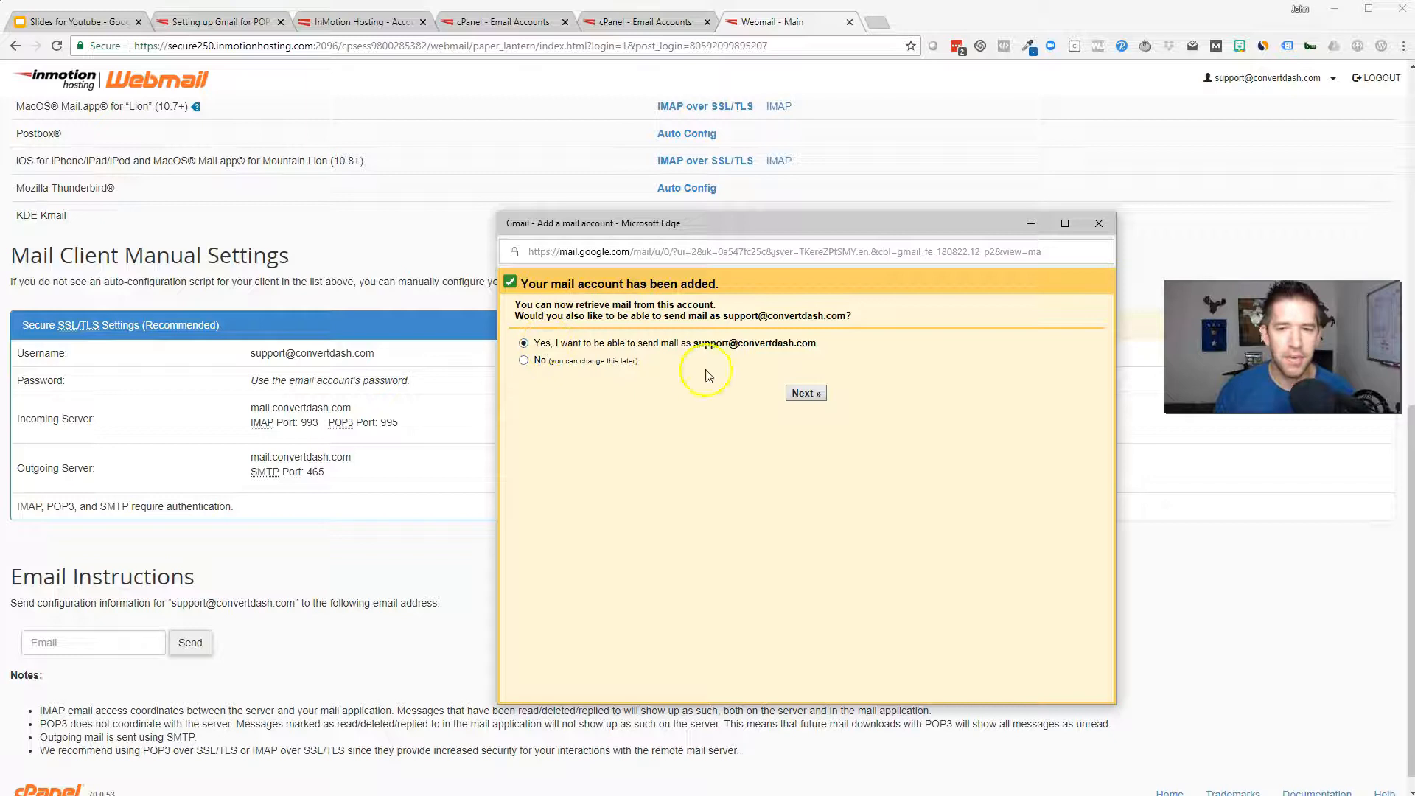
Choose to also send mail as this address, under the sender name ConvertDash Support
left_click(807, 394)
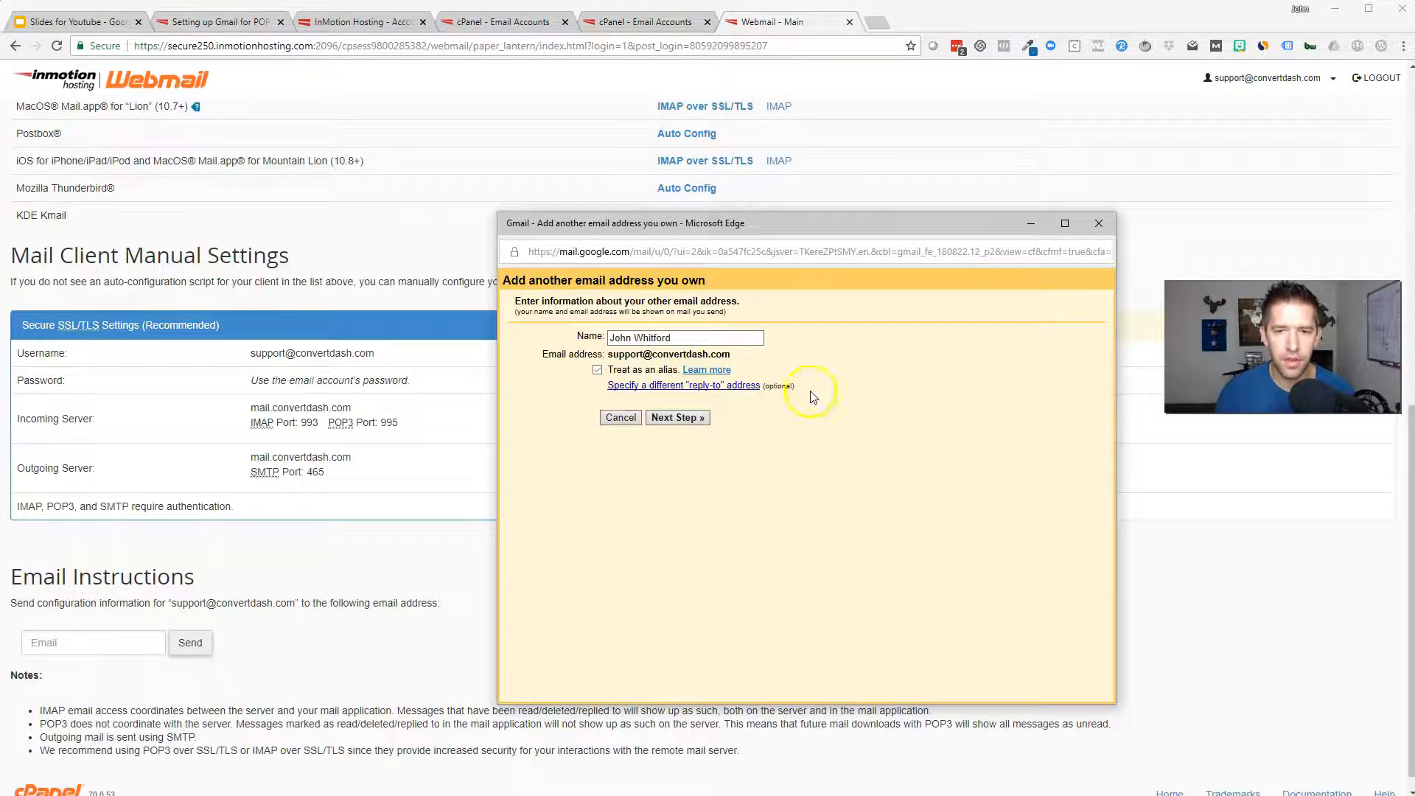
left_click(618, 338)
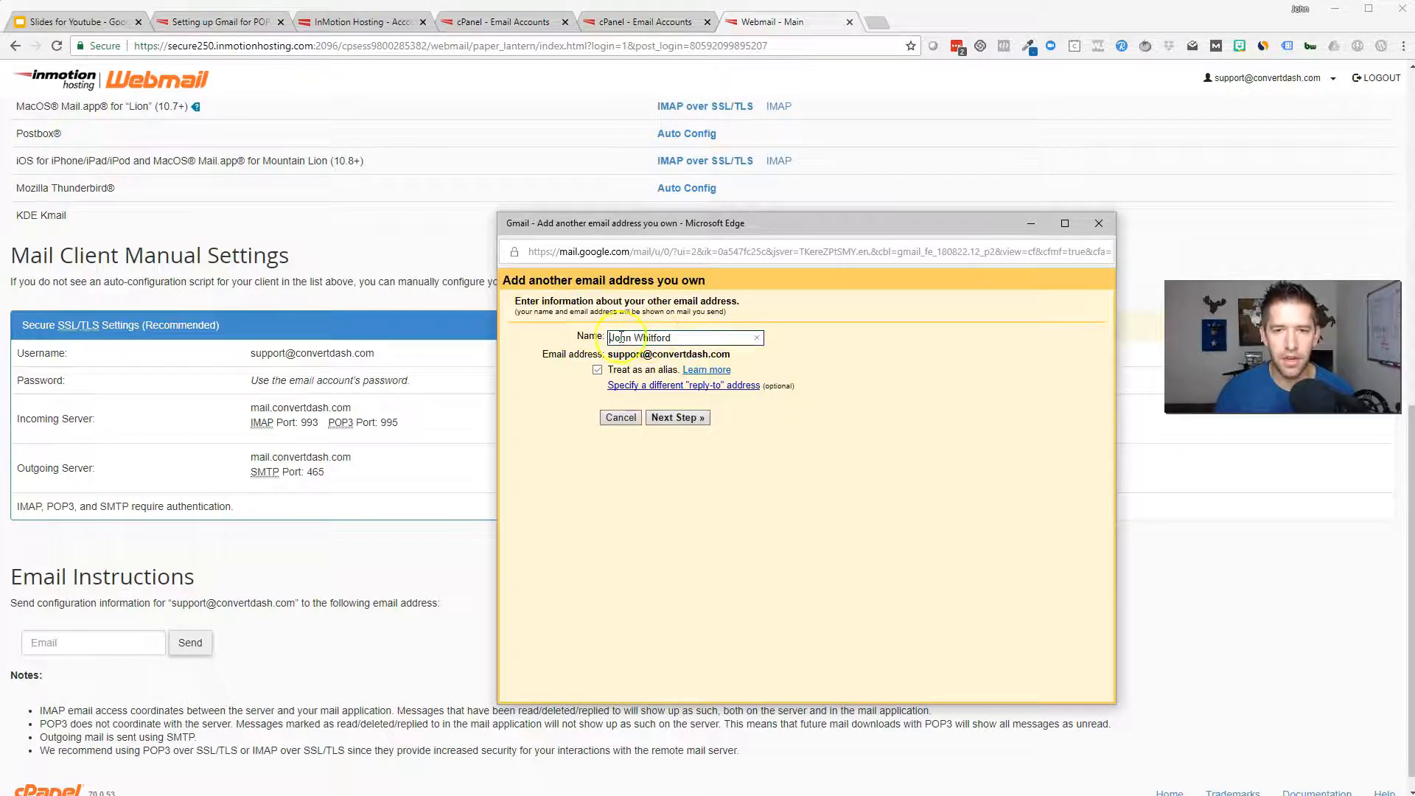
left_click_drag(712, 339, 588, 335)
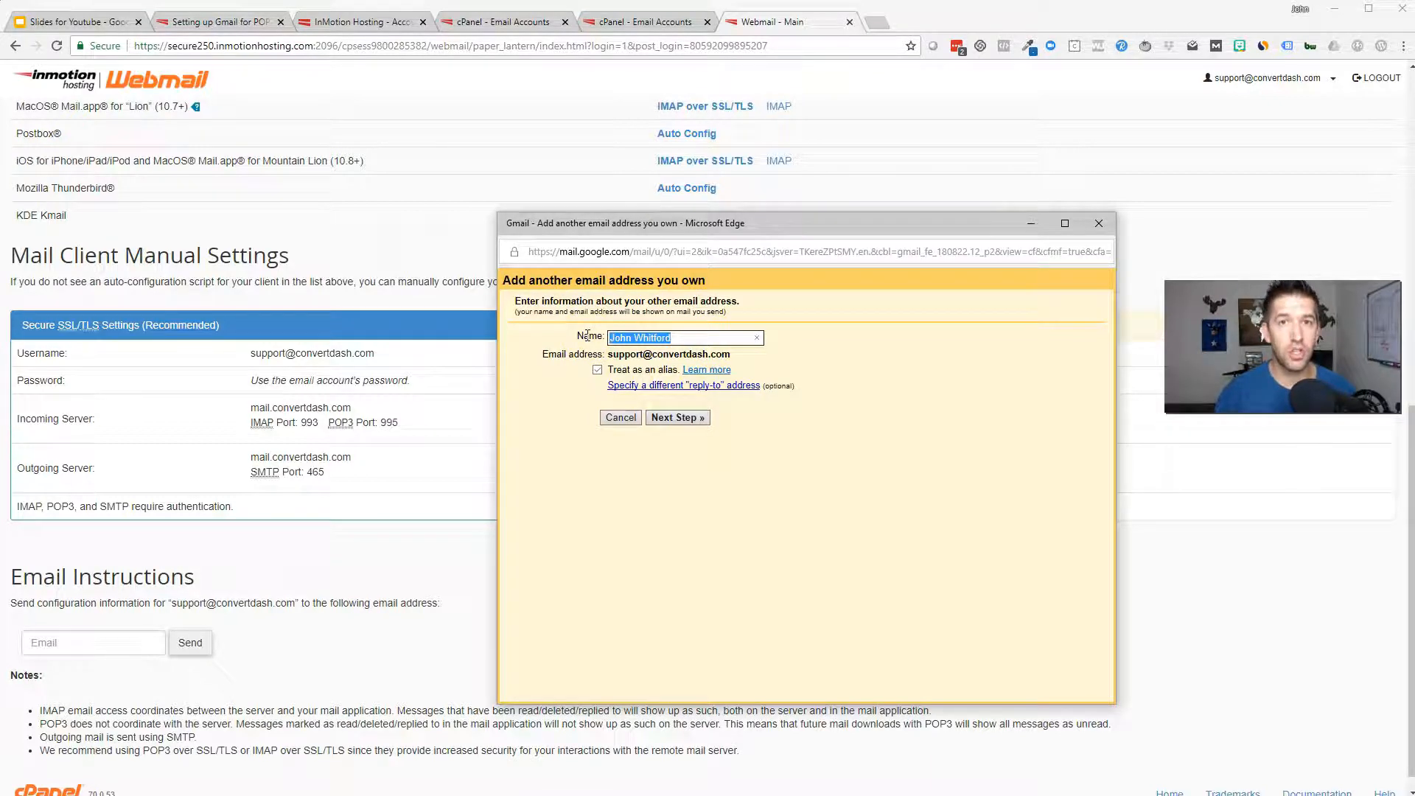
type("ConvertDash Support")
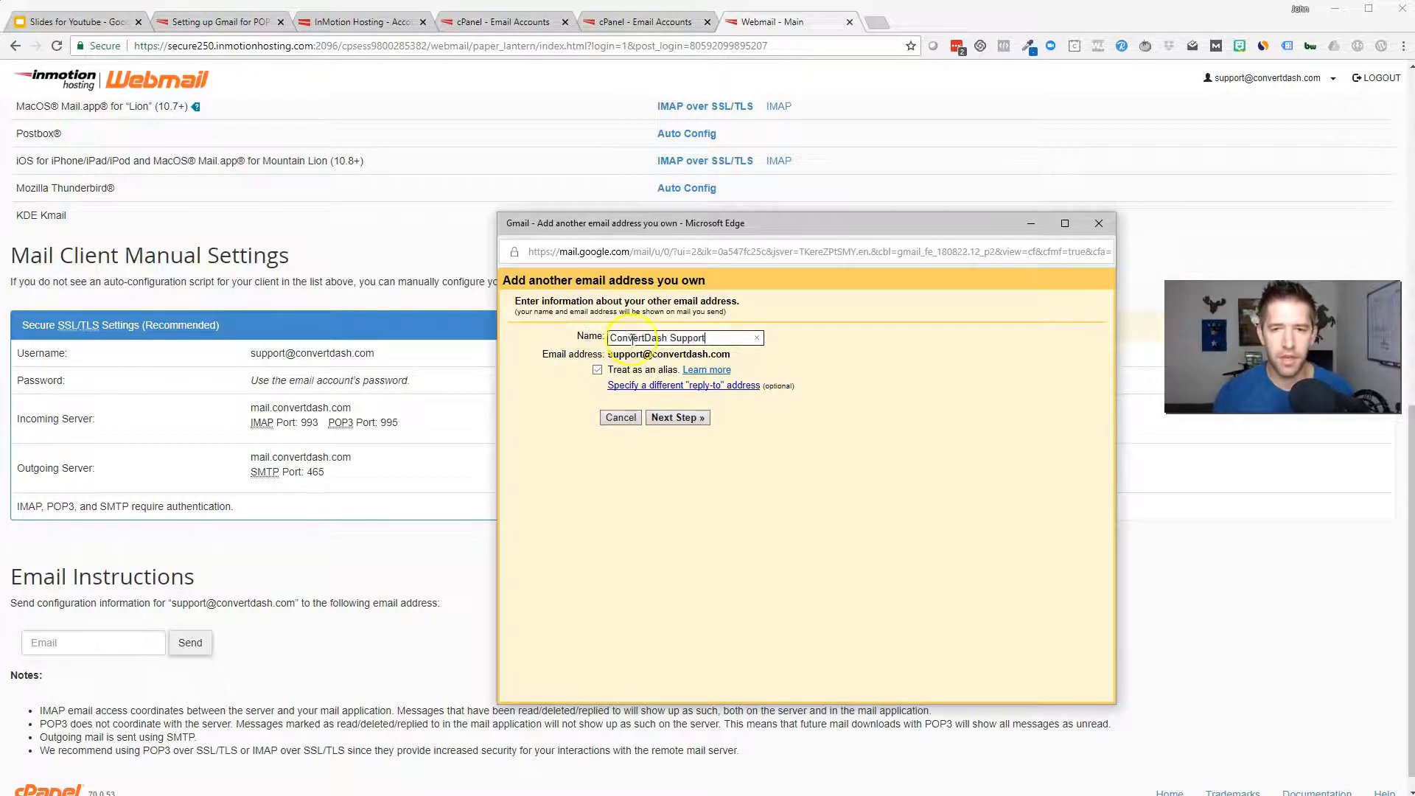
Adjust the 'Treat as an alias' option and proceed to the SMTP server settings
left_click(597, 370)
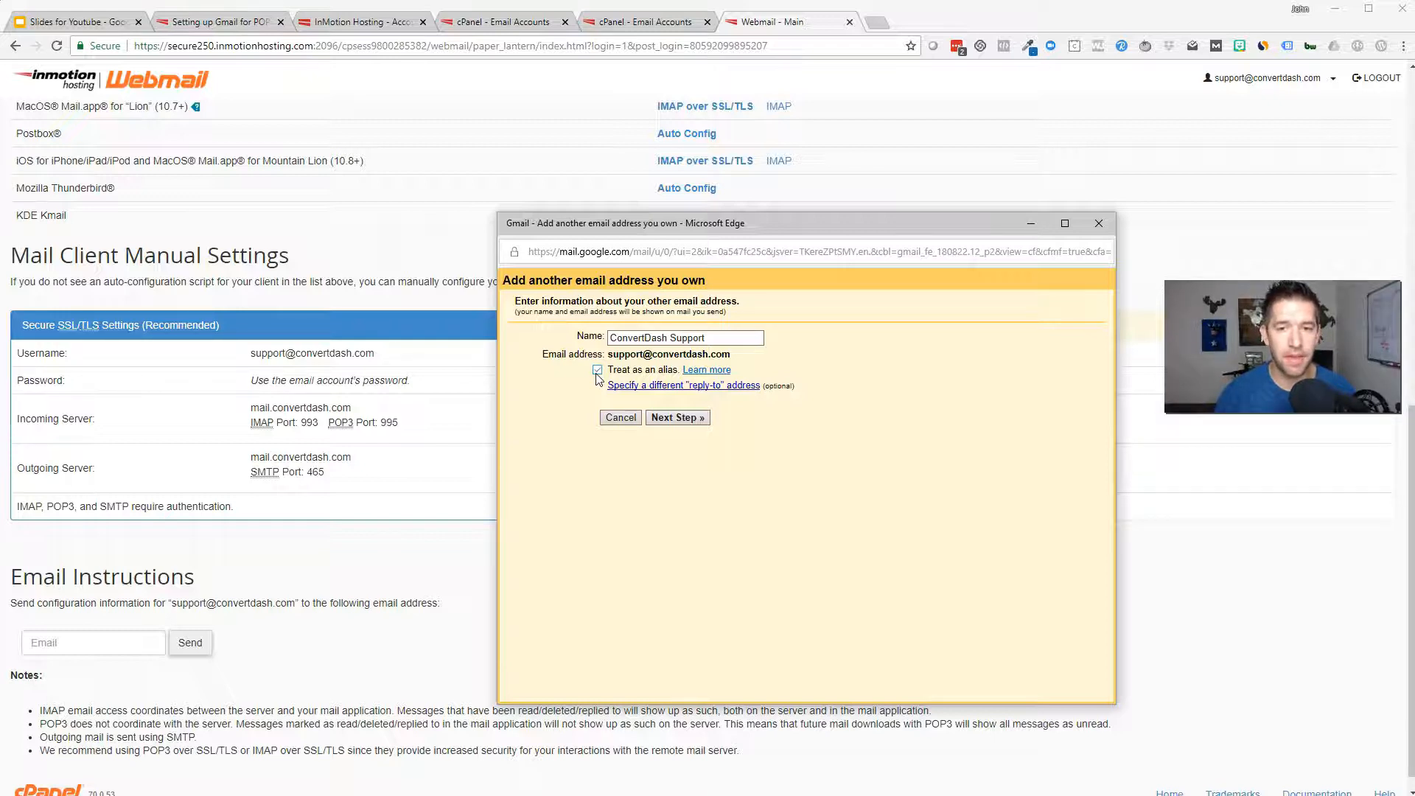
left_click(604, 370)
left_click(677, 417)
left_click_drag(814, 226, 859, 210)
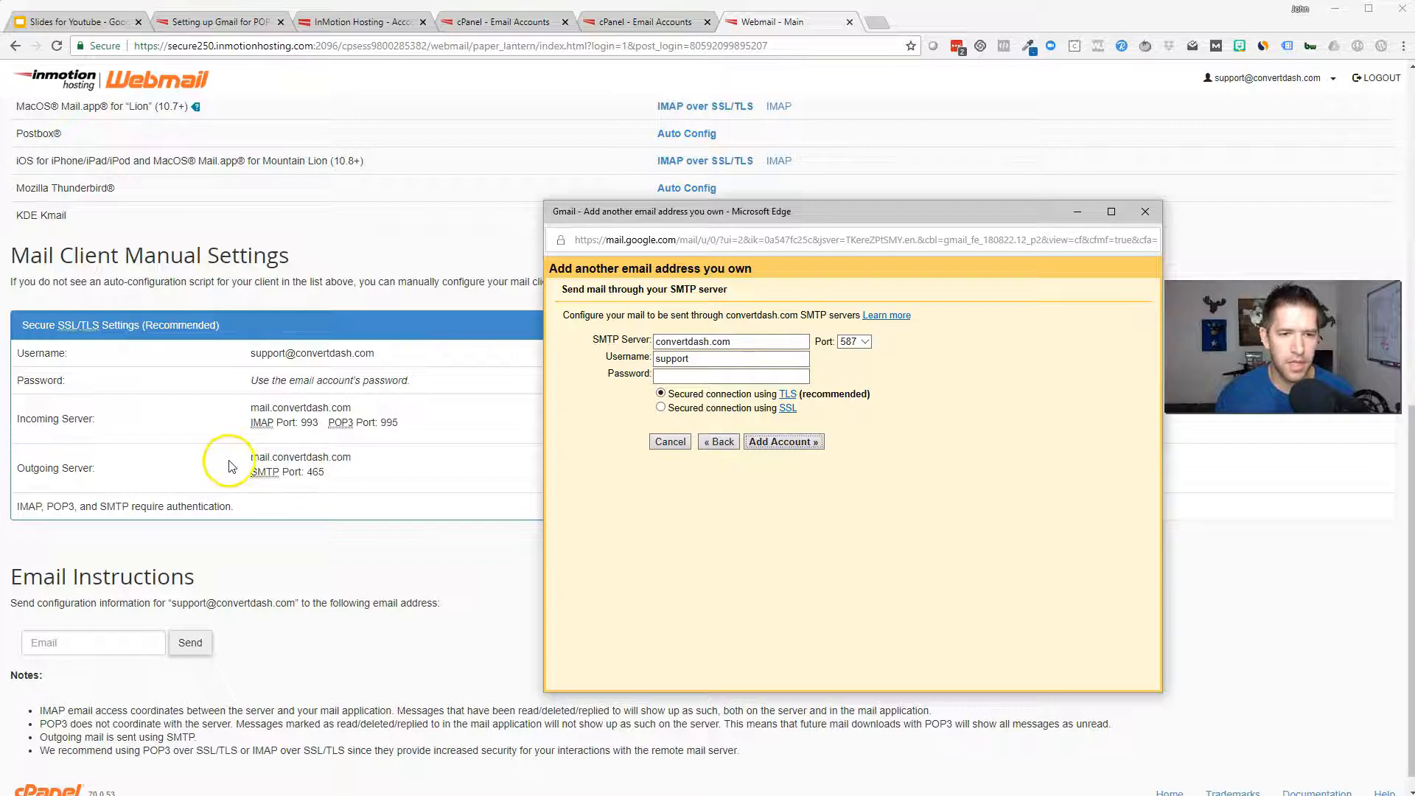
left_click(656, 341)
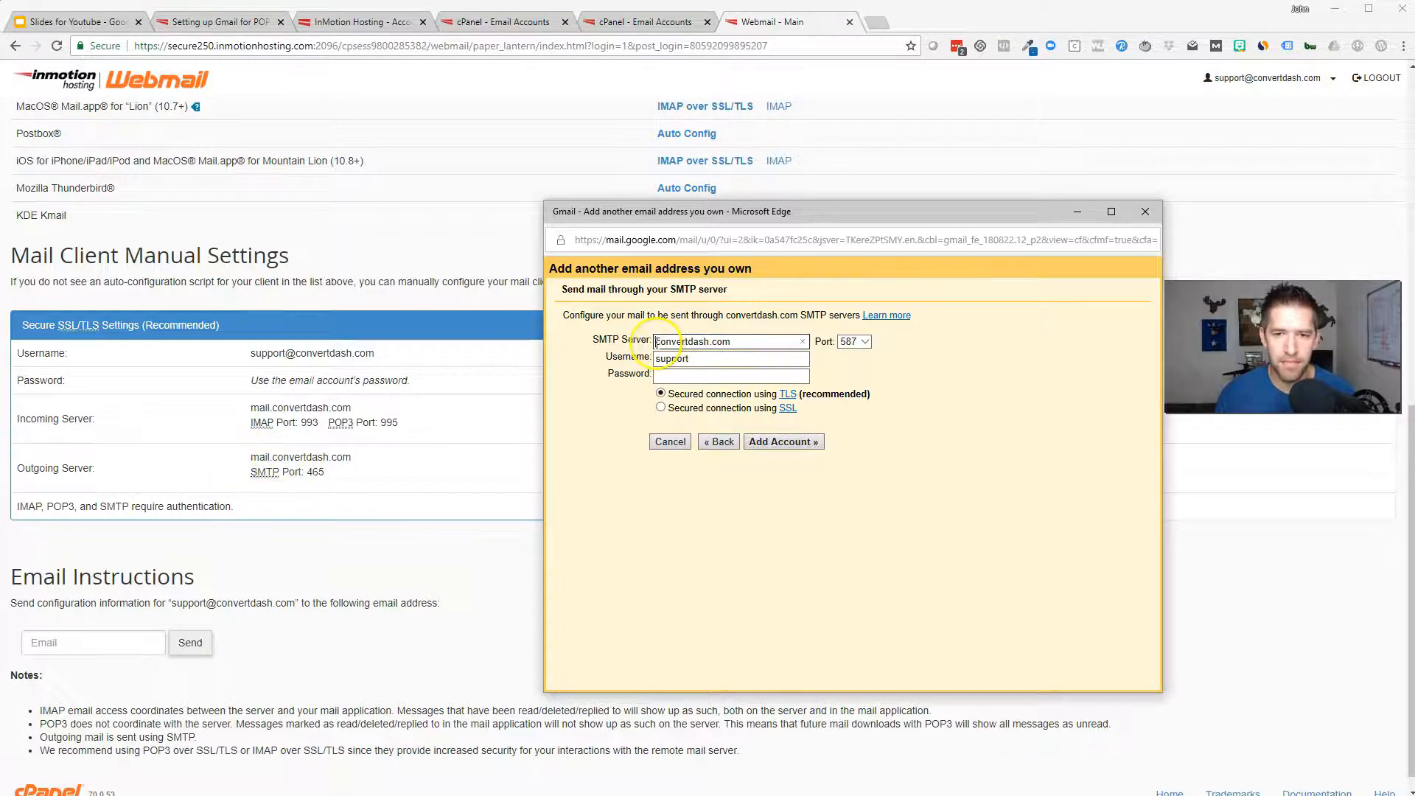
type("mail.")
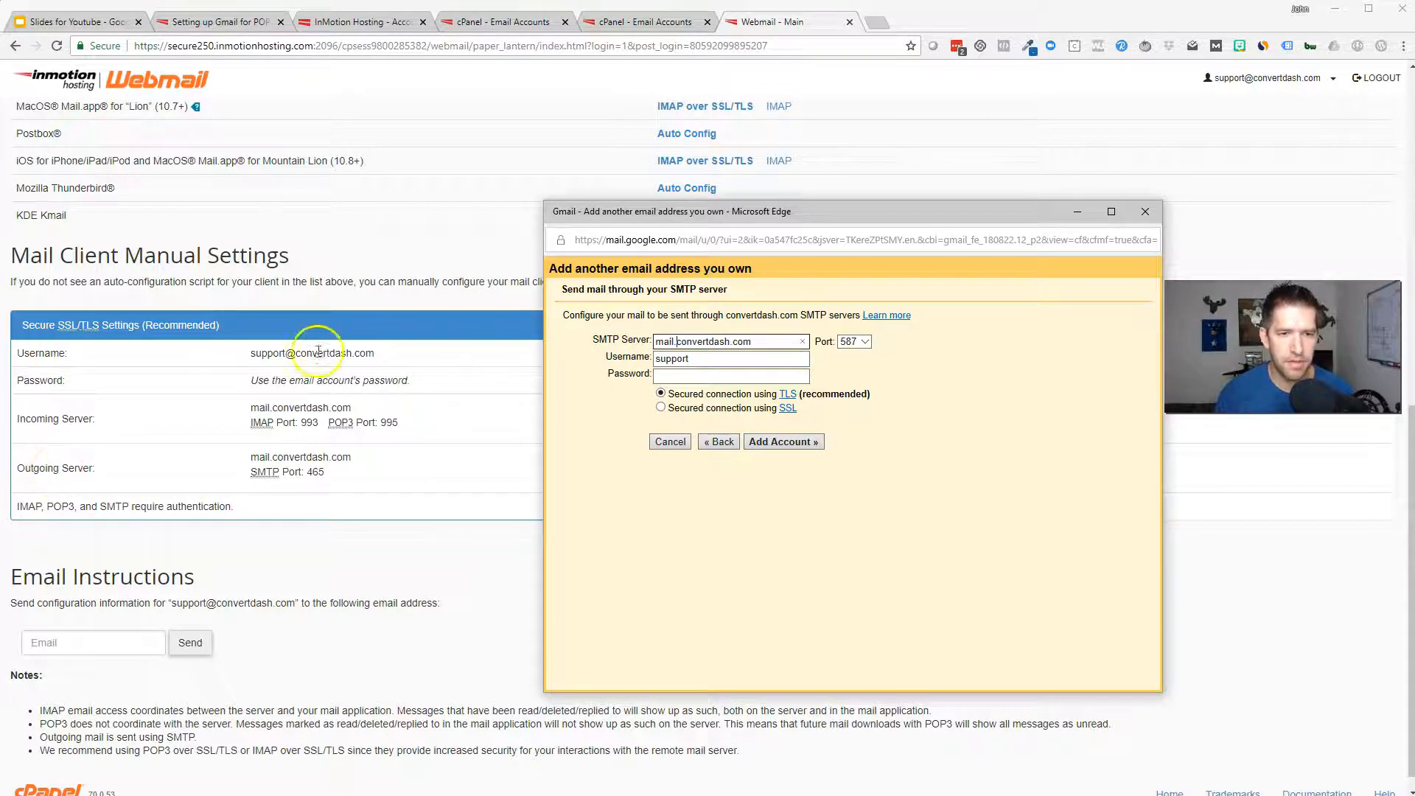
left_click(754, 361)
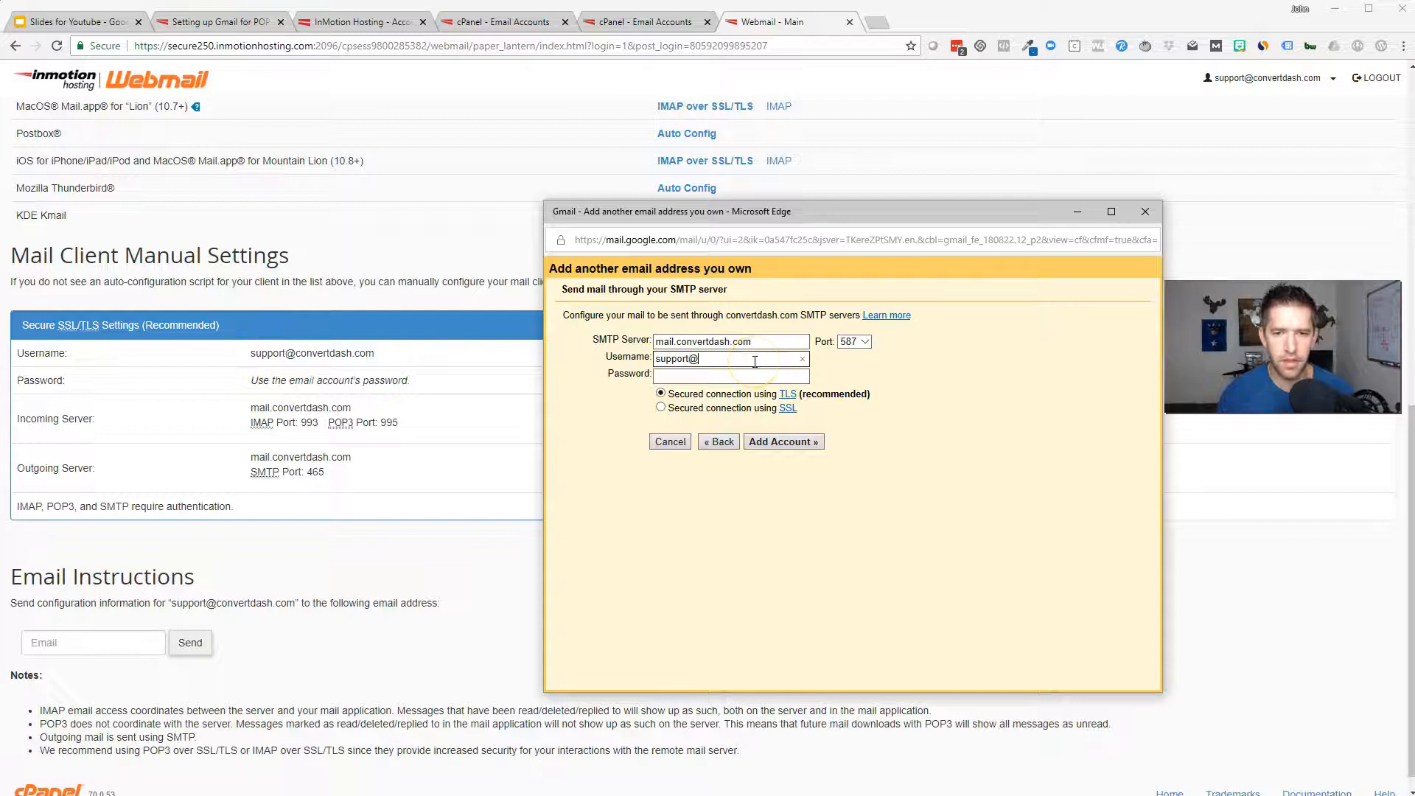
type("@convertdash.com")
key("Tab")
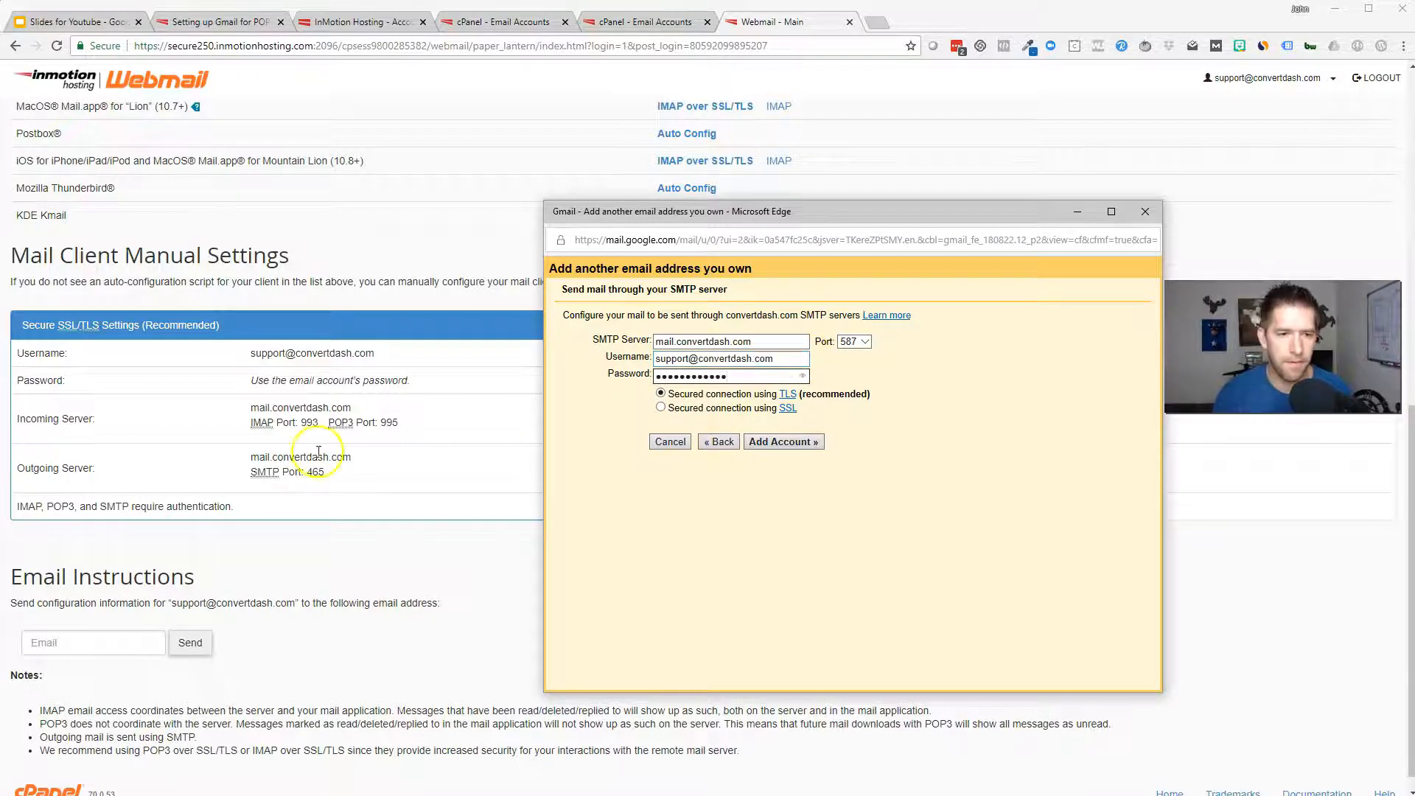
left_click(251, 459)
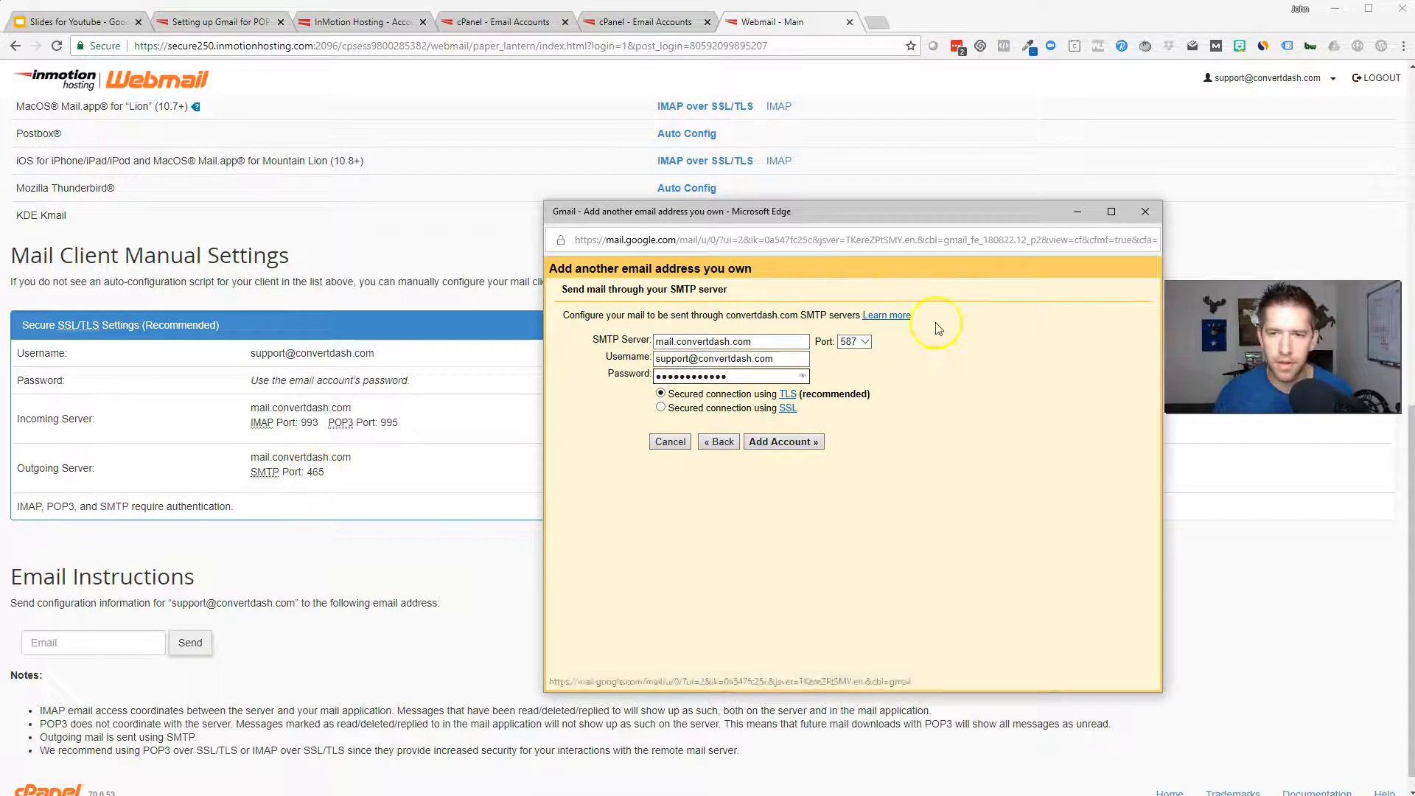
Switch the outgoing port to 465 (SSL) and submit to reach the confirmation-code step
left_click(855, 341)
left_click(857, 331)
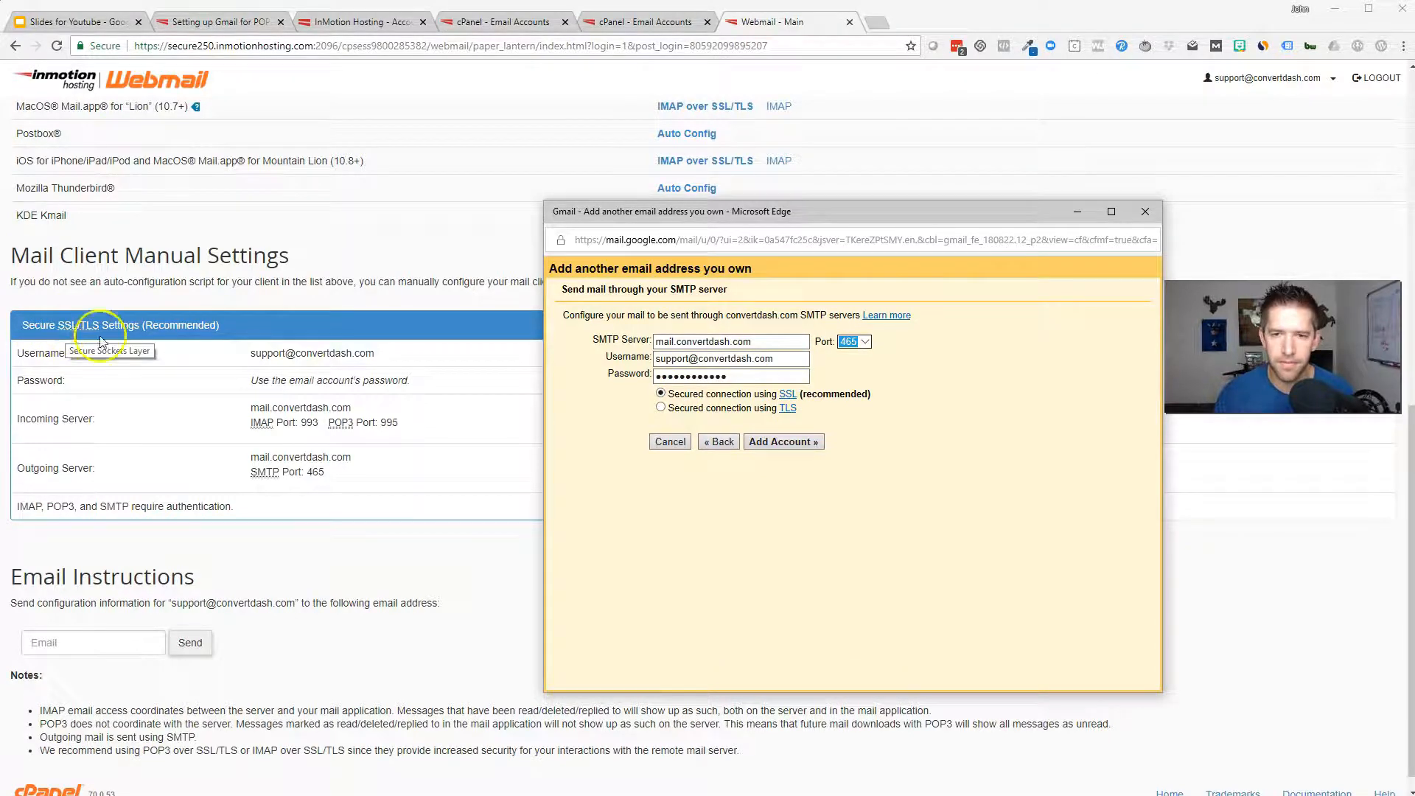
left_click(793, 445)
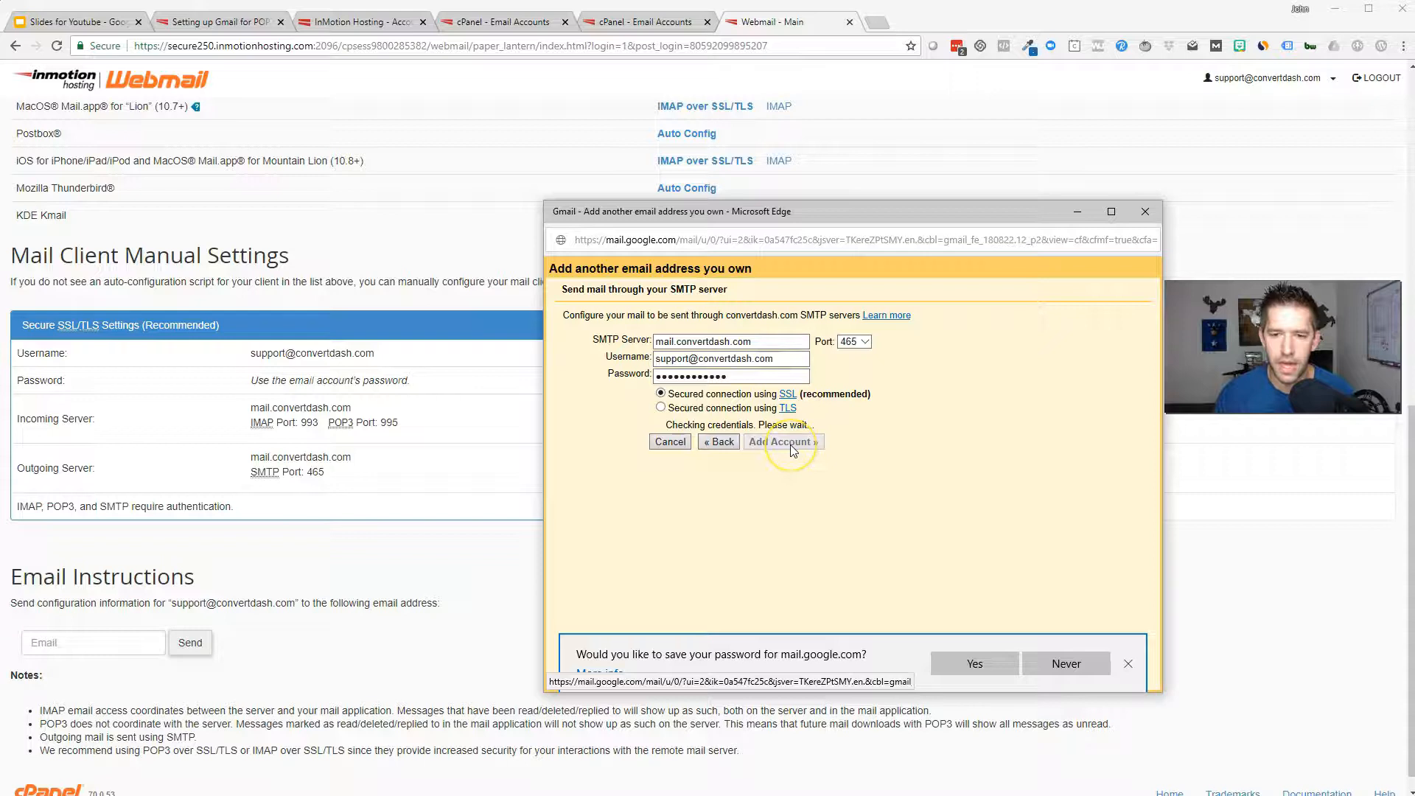
left_click(864, 397)
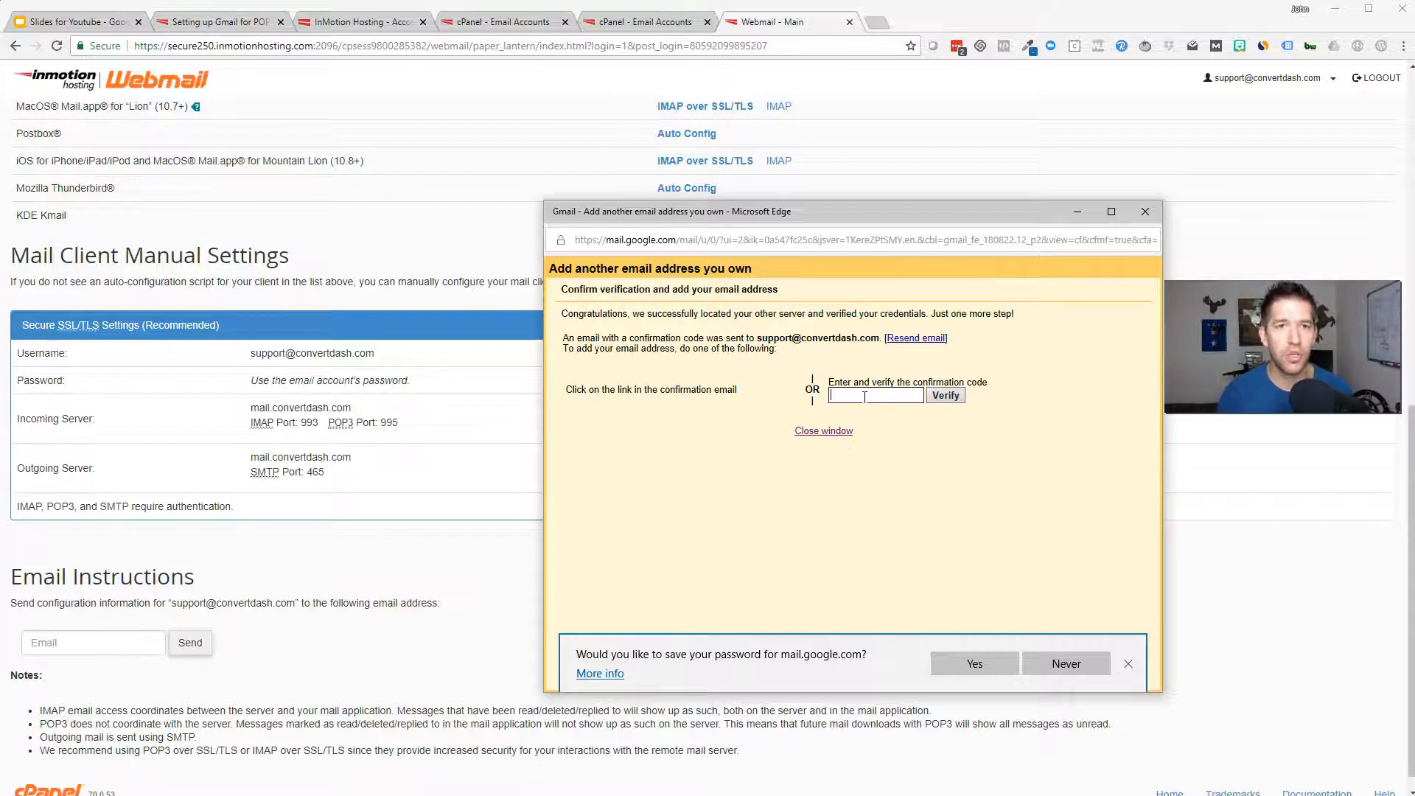
Focus the confirmation-code field in the add-address window
left_click(869, 386)
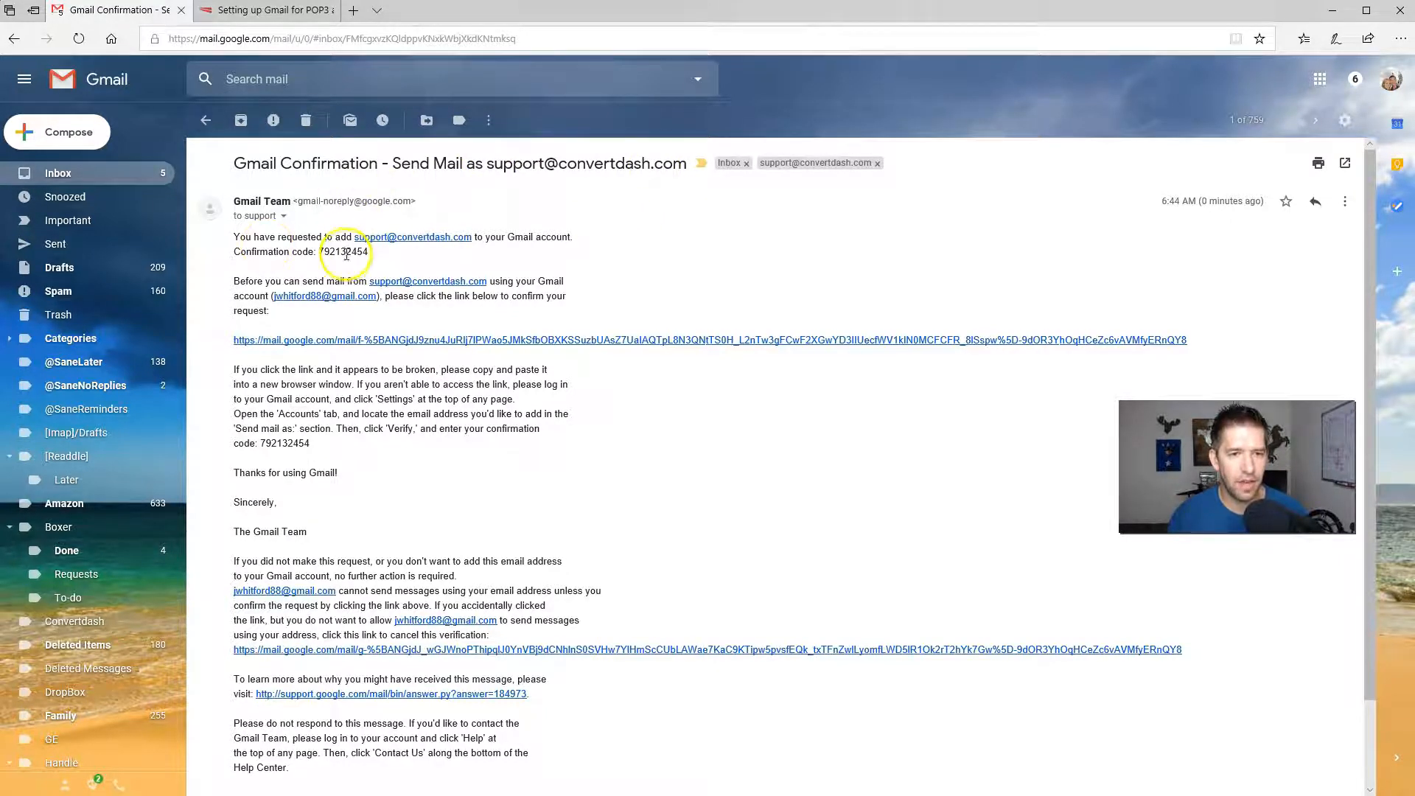
Copy the confirmation code from the email, paste it into the code field and verify
double_click(346, 252)
key("ctrl+c")
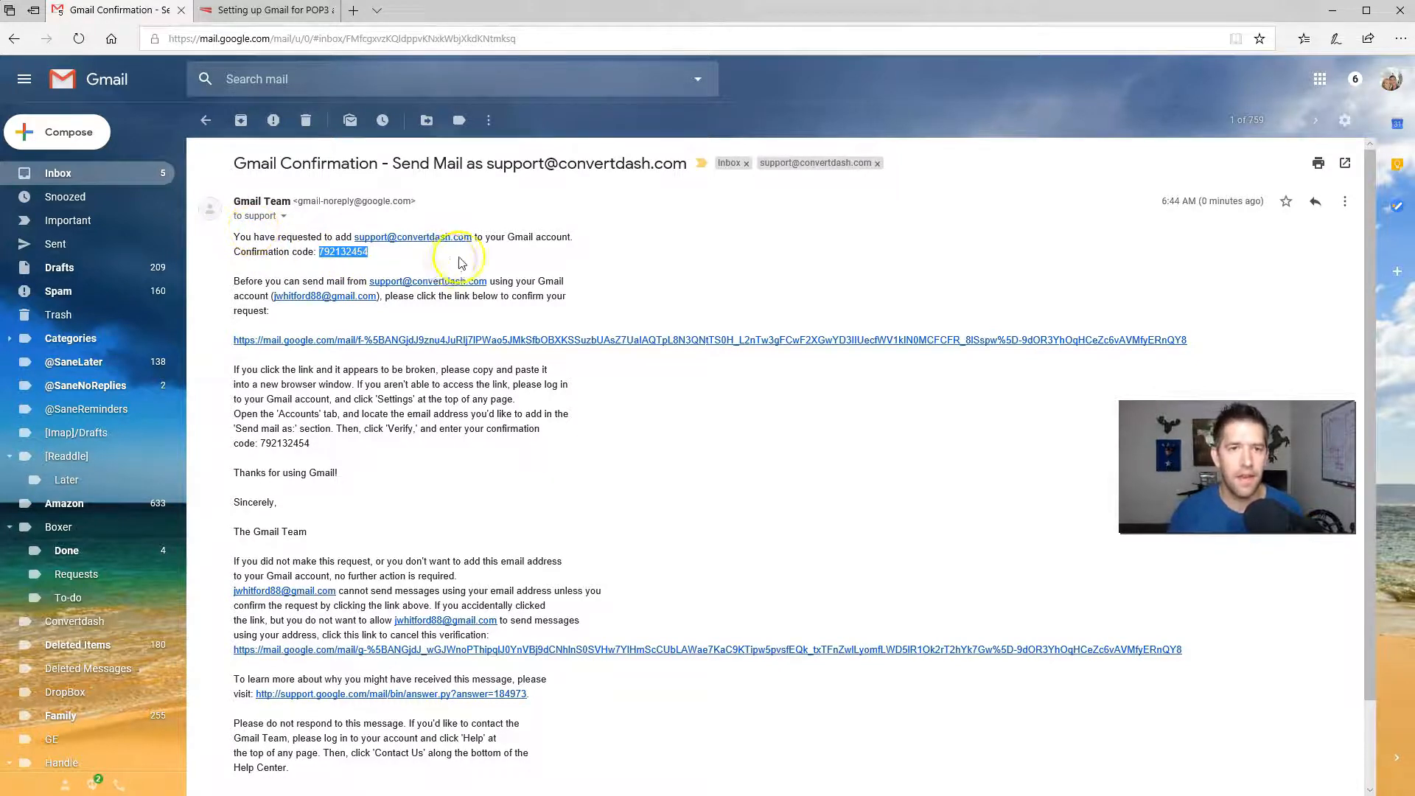
key("alt+Tab")
key("ctrl+v")
left_click(957, 401)
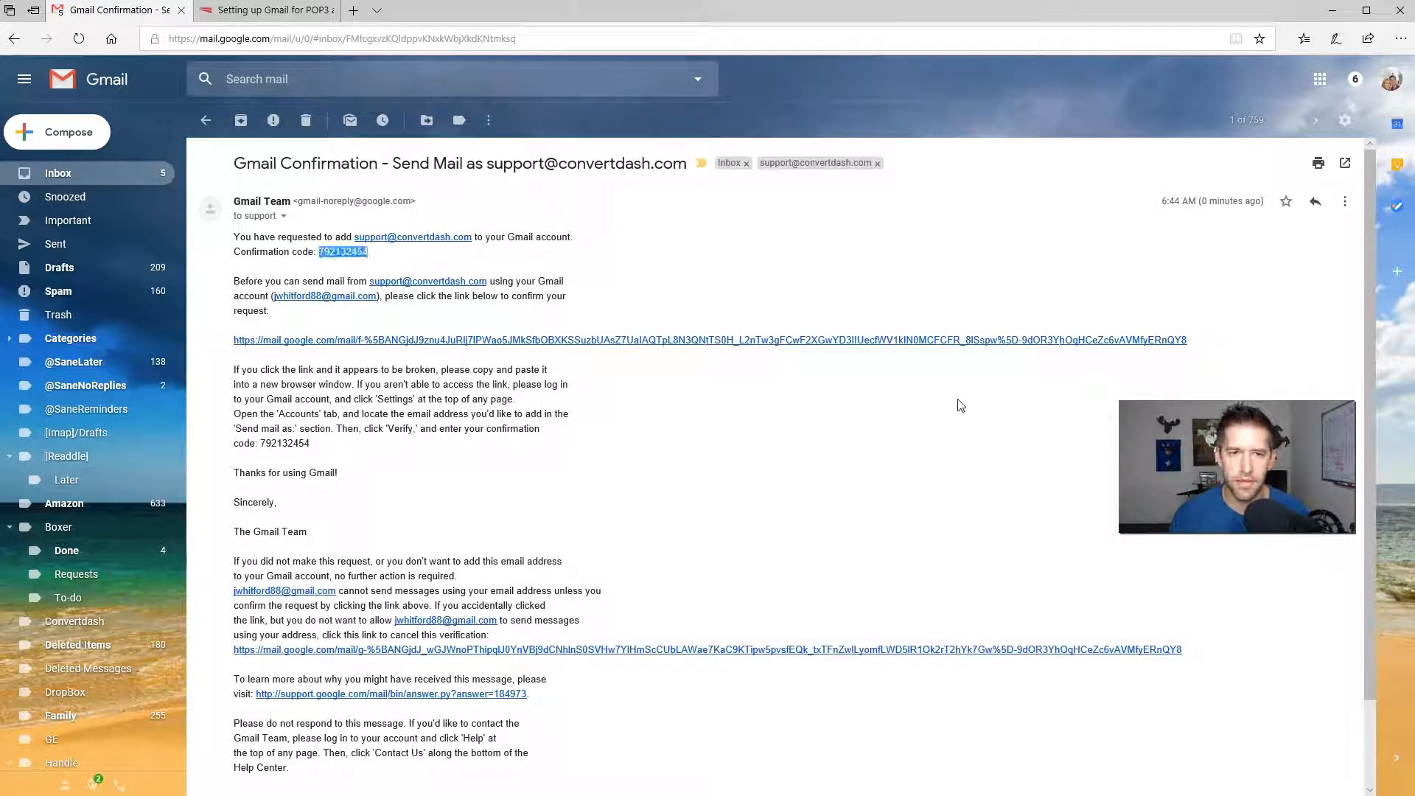
Reload Gmail to pick up the new address and start a new message
left_click(852, 396)
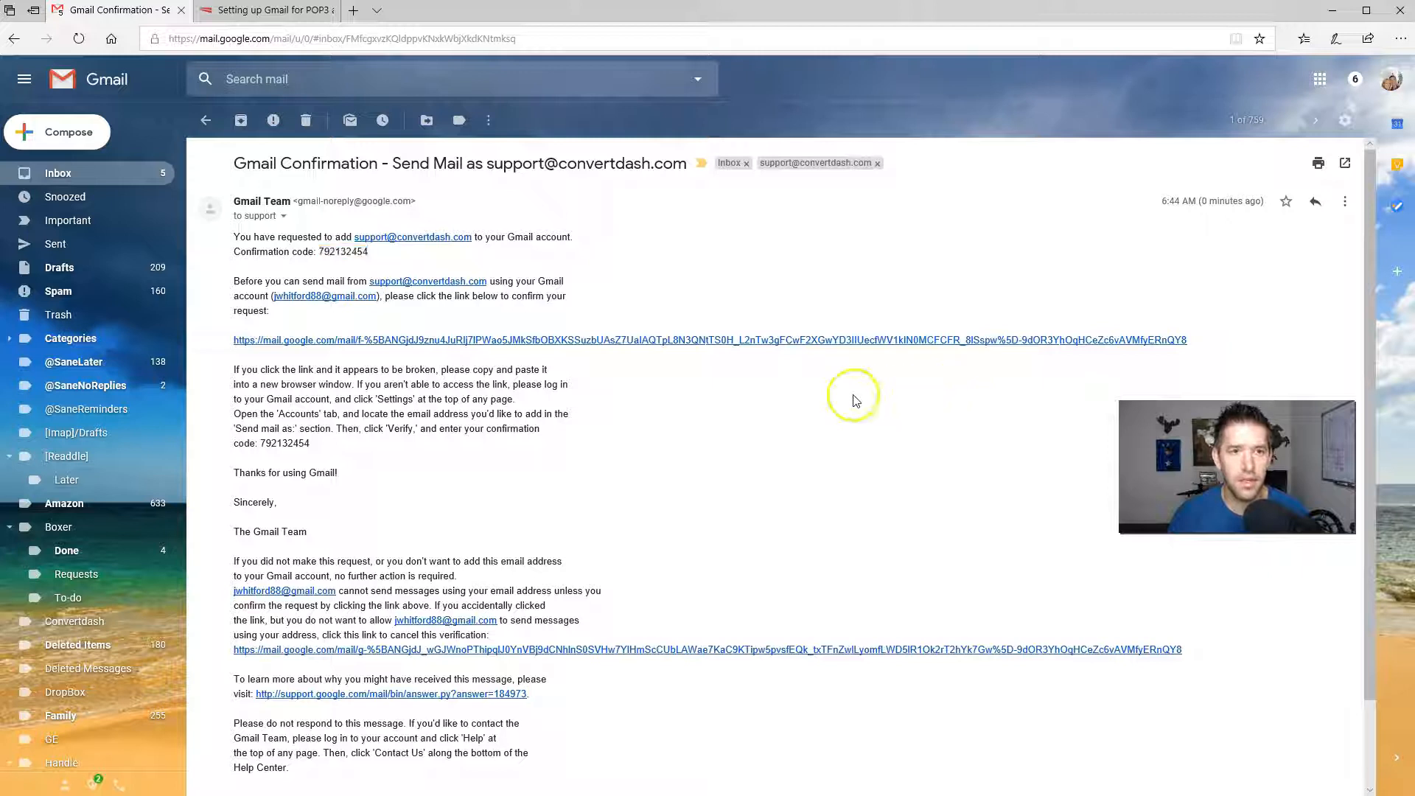
scroll(846, 399, "down", 2)
scroll(844, 400, "up", 2)
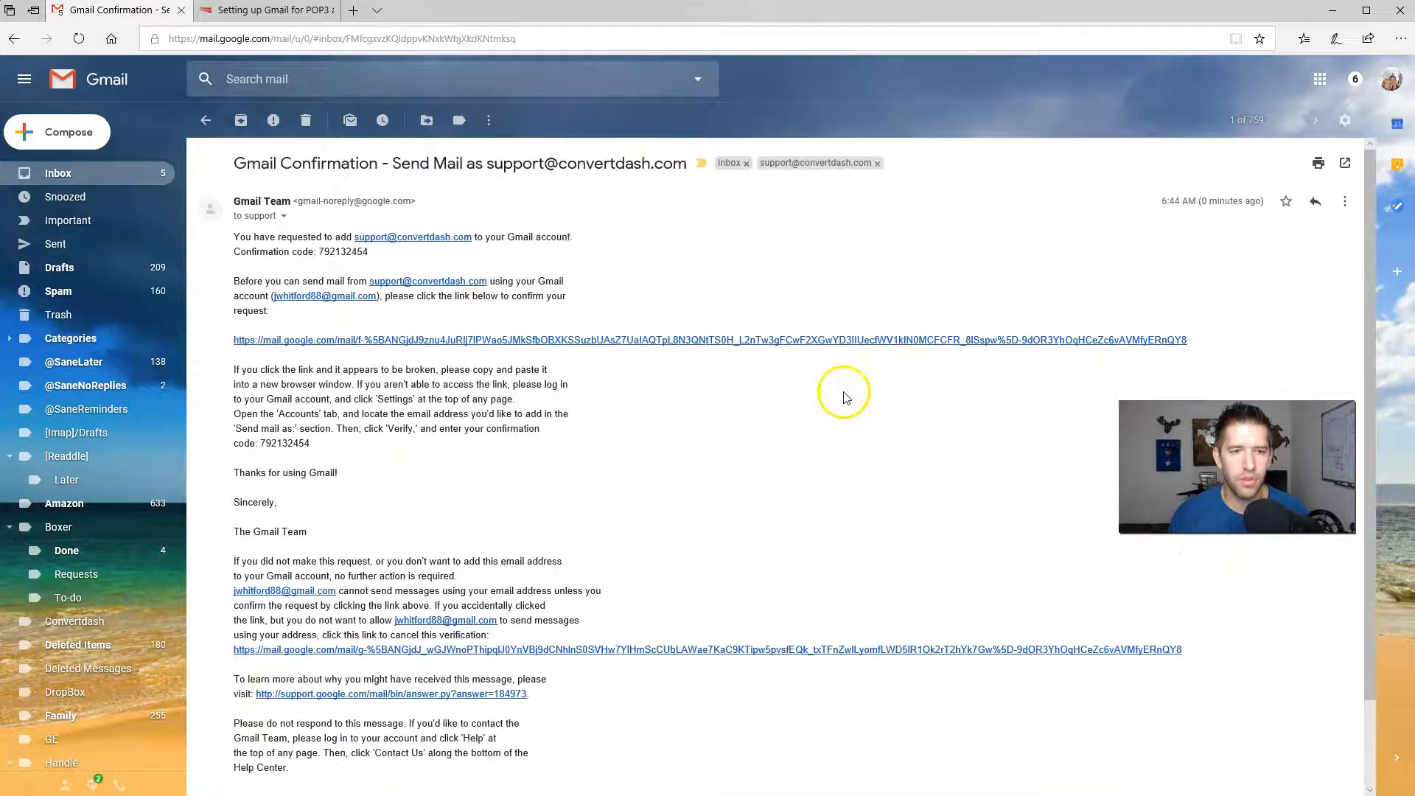
left_click(79, 40)
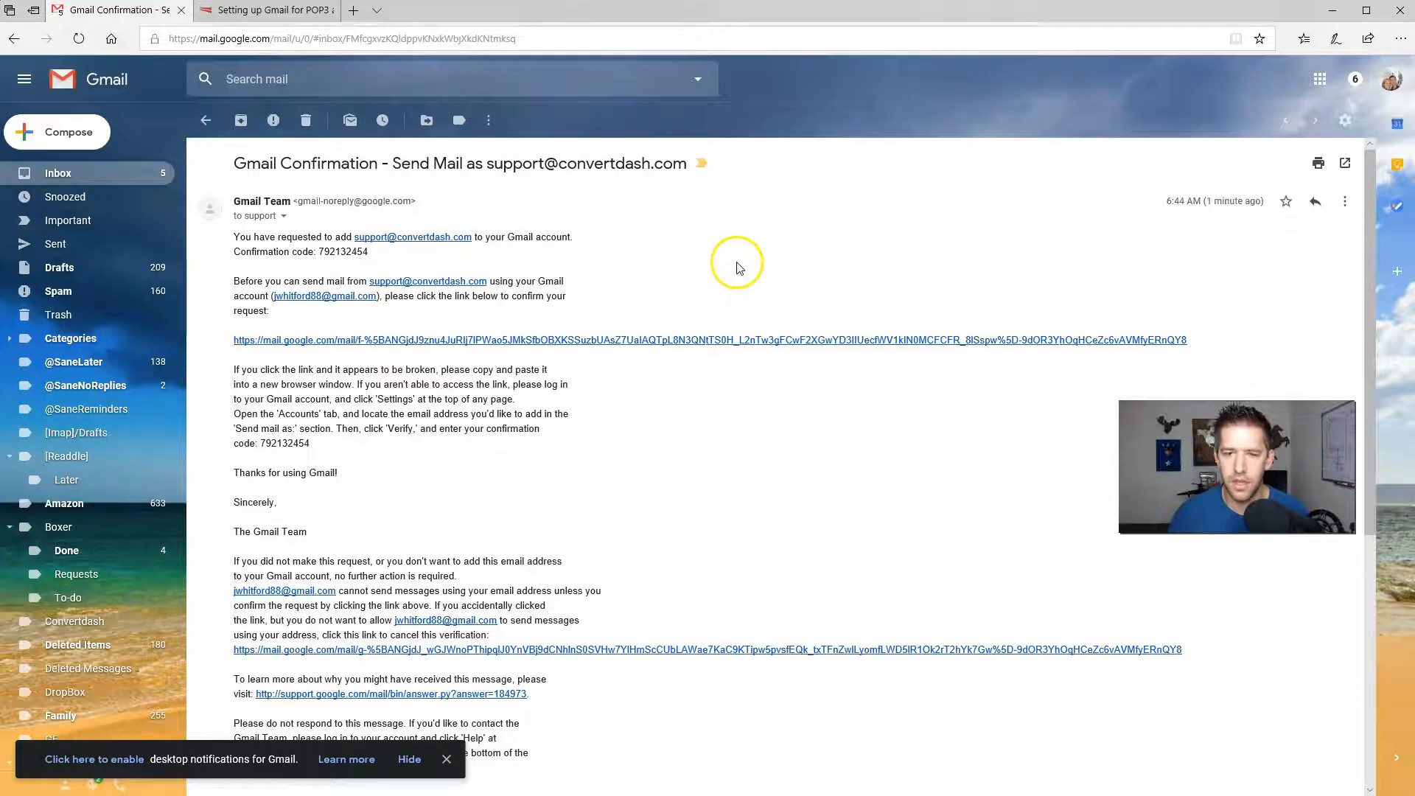
left_click(69, 132)
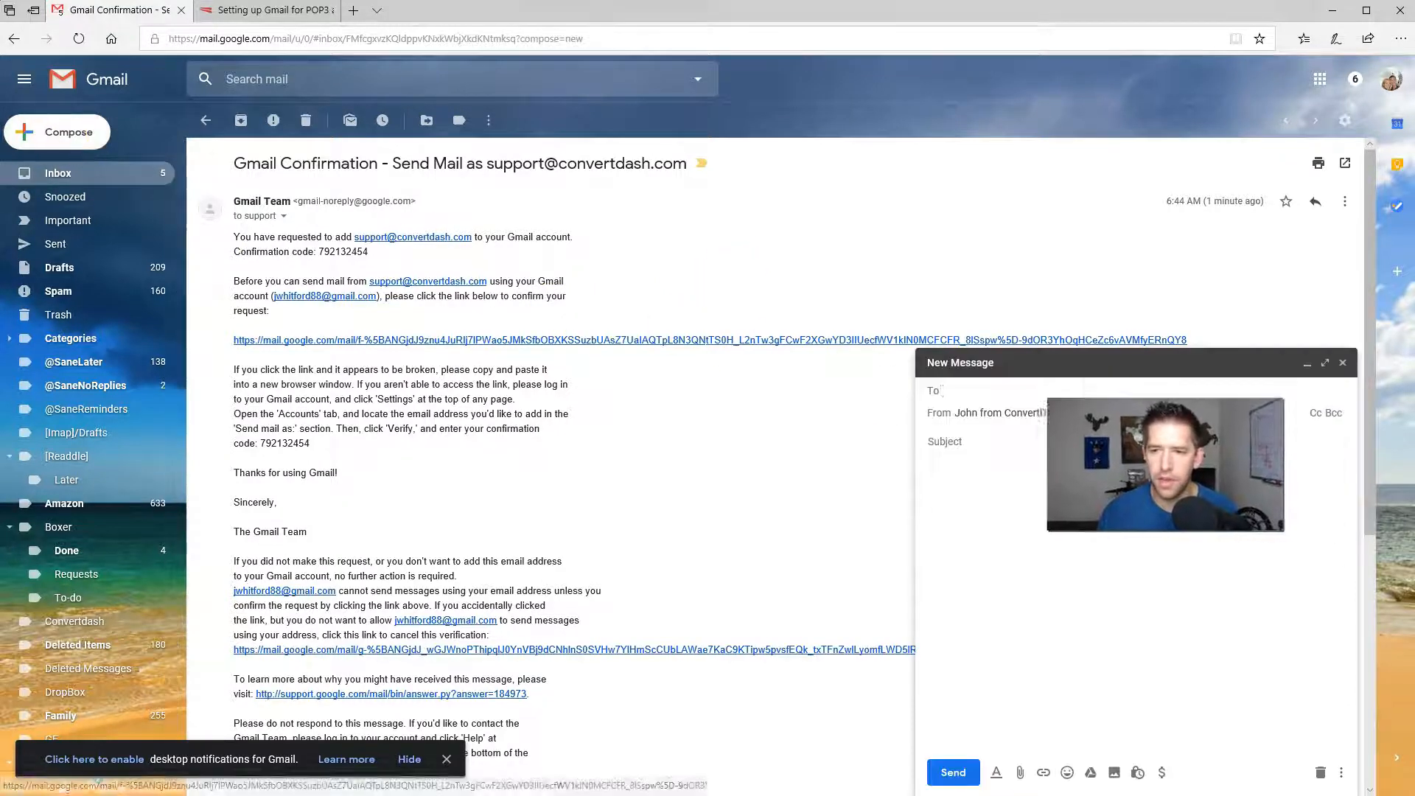
Set From to ConvertDash Support and address the message to the user's convertdash.com mailbox
left_click(1030, 415)
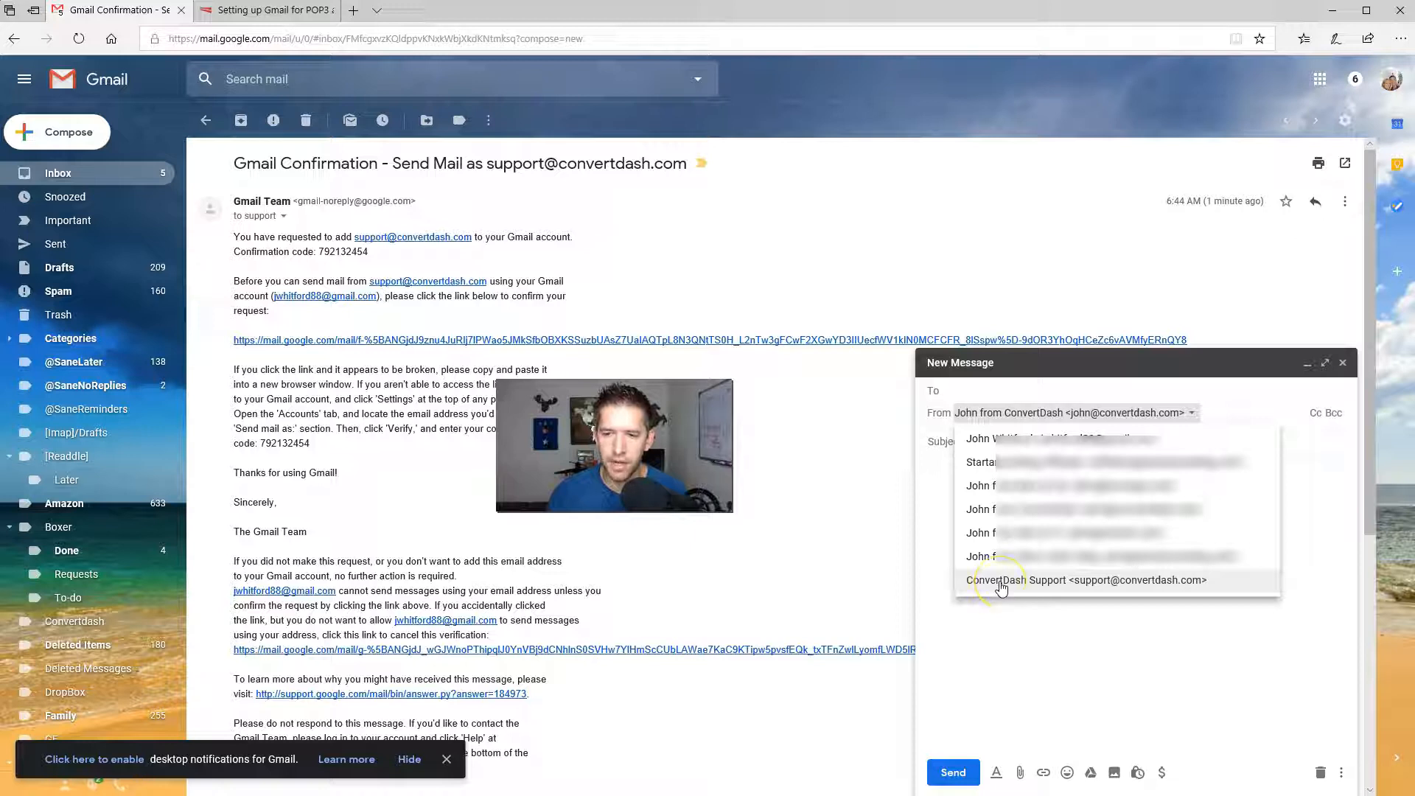
left_click(1001, 582)
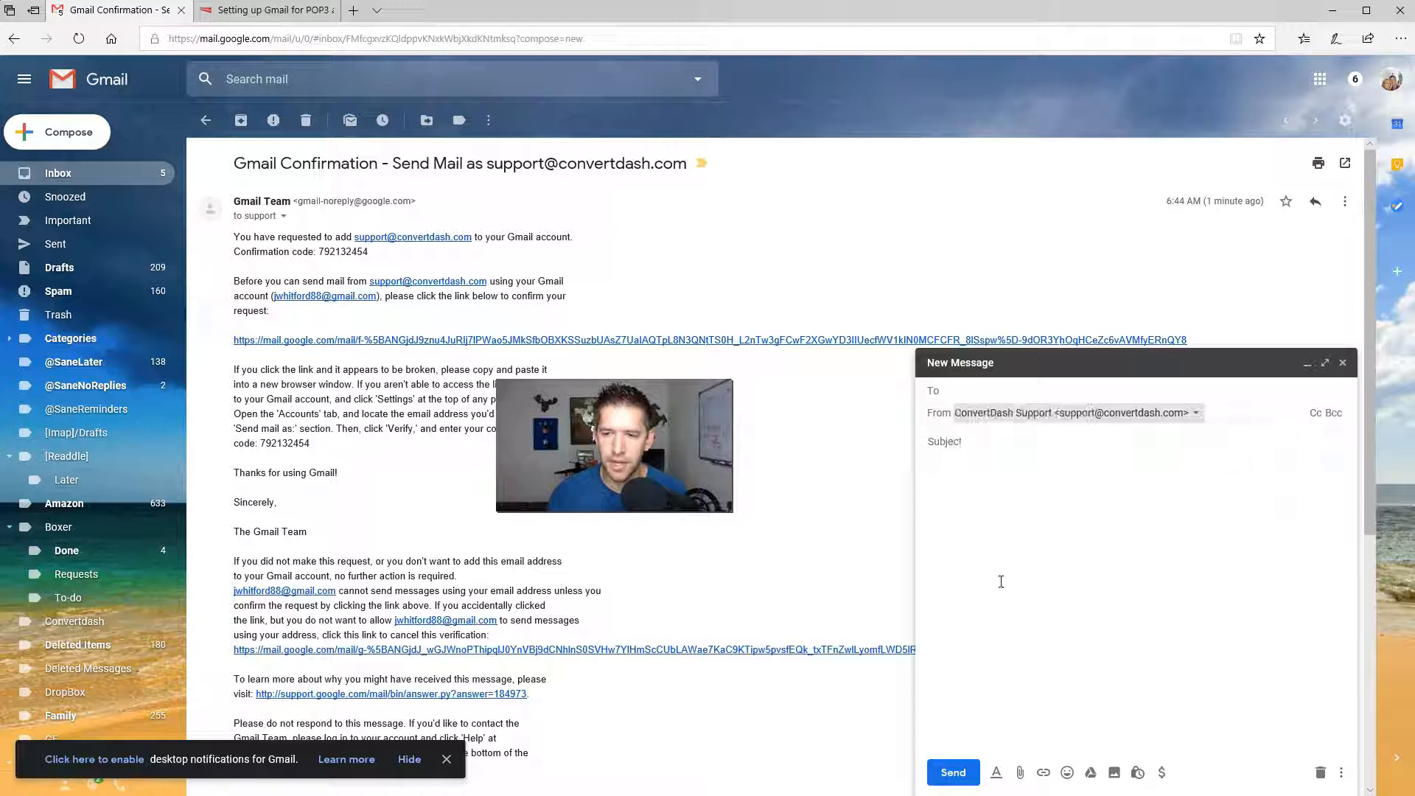
left_click(994, 392)
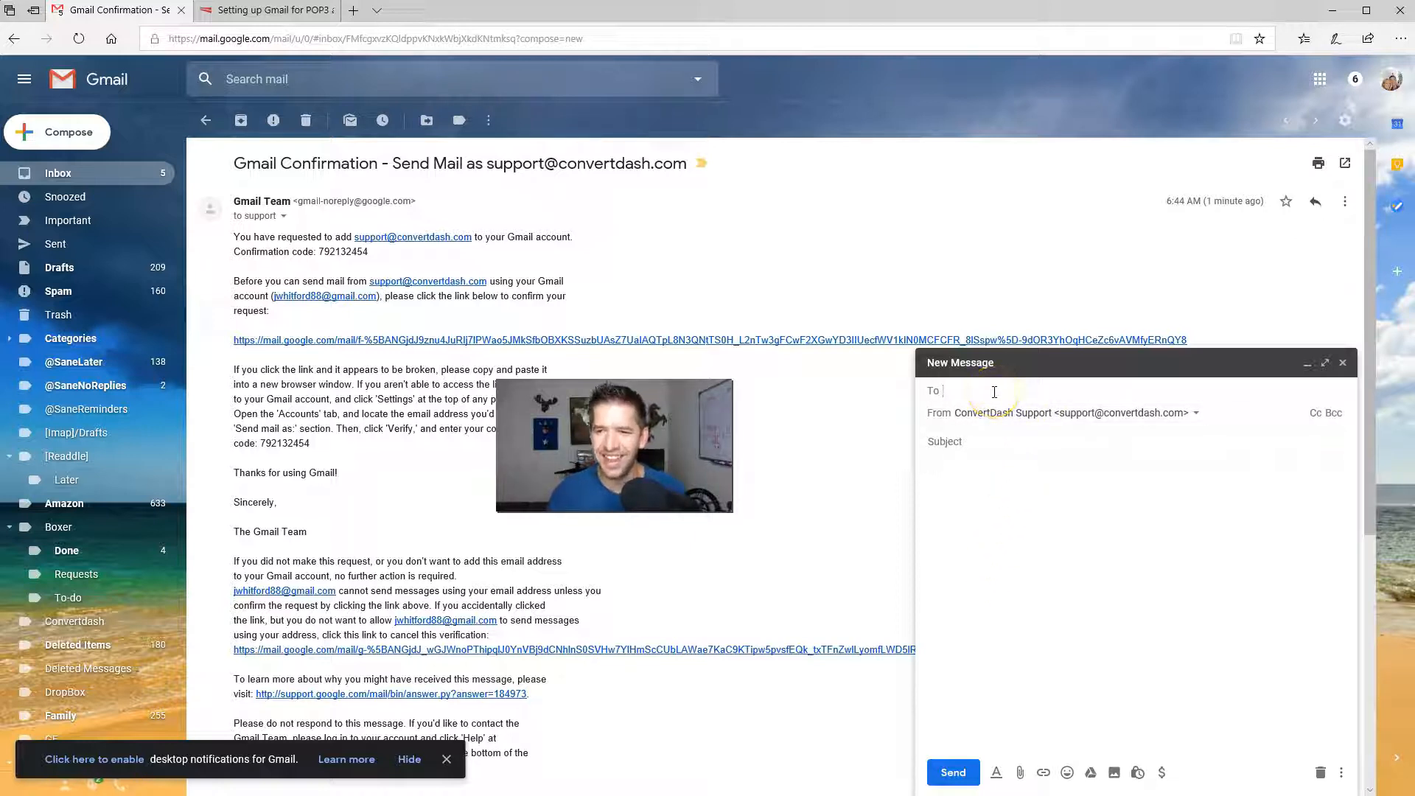
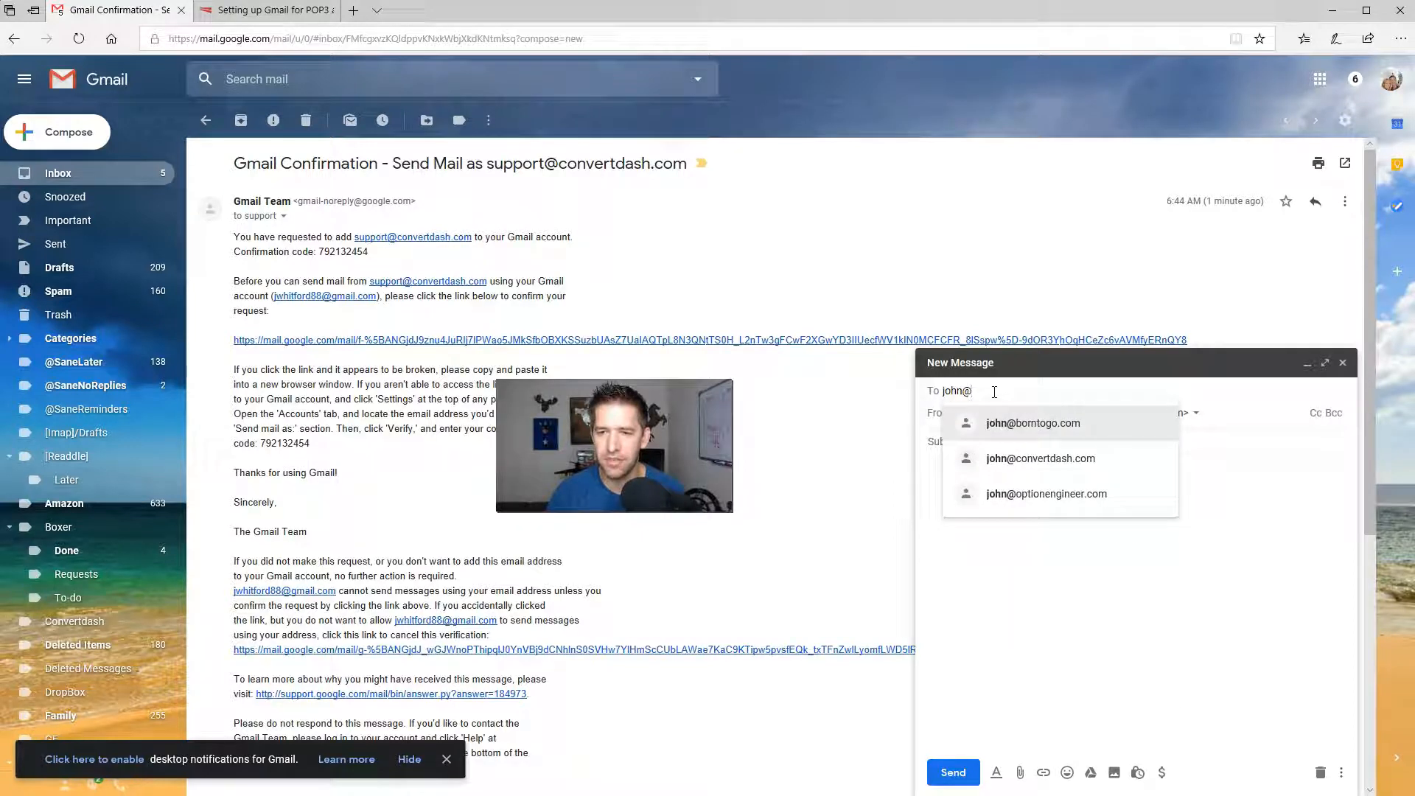
left_click(1038, 459)
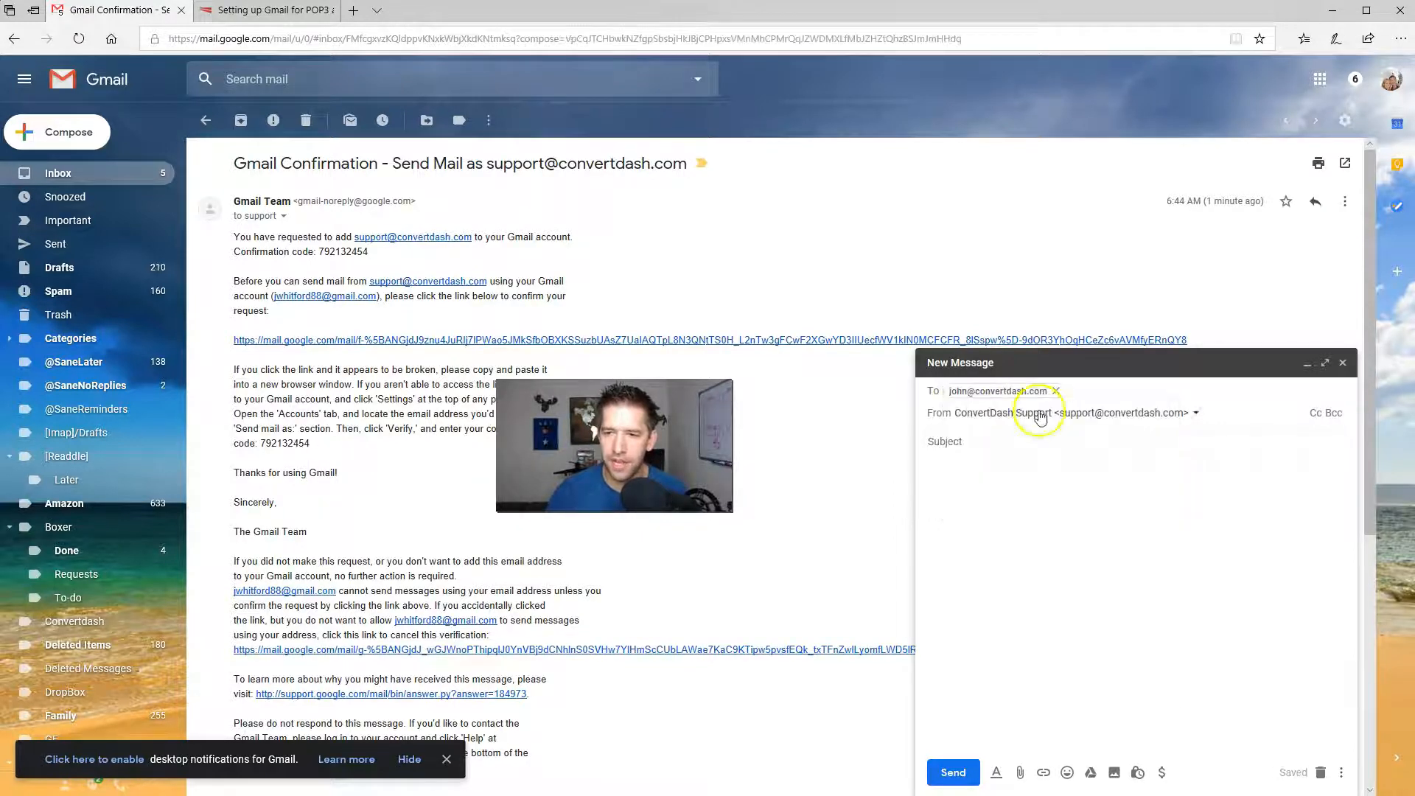
Give the message the subject Hello, send it, and return to the inbox
left_click(1033, 441)
type("Hello!")
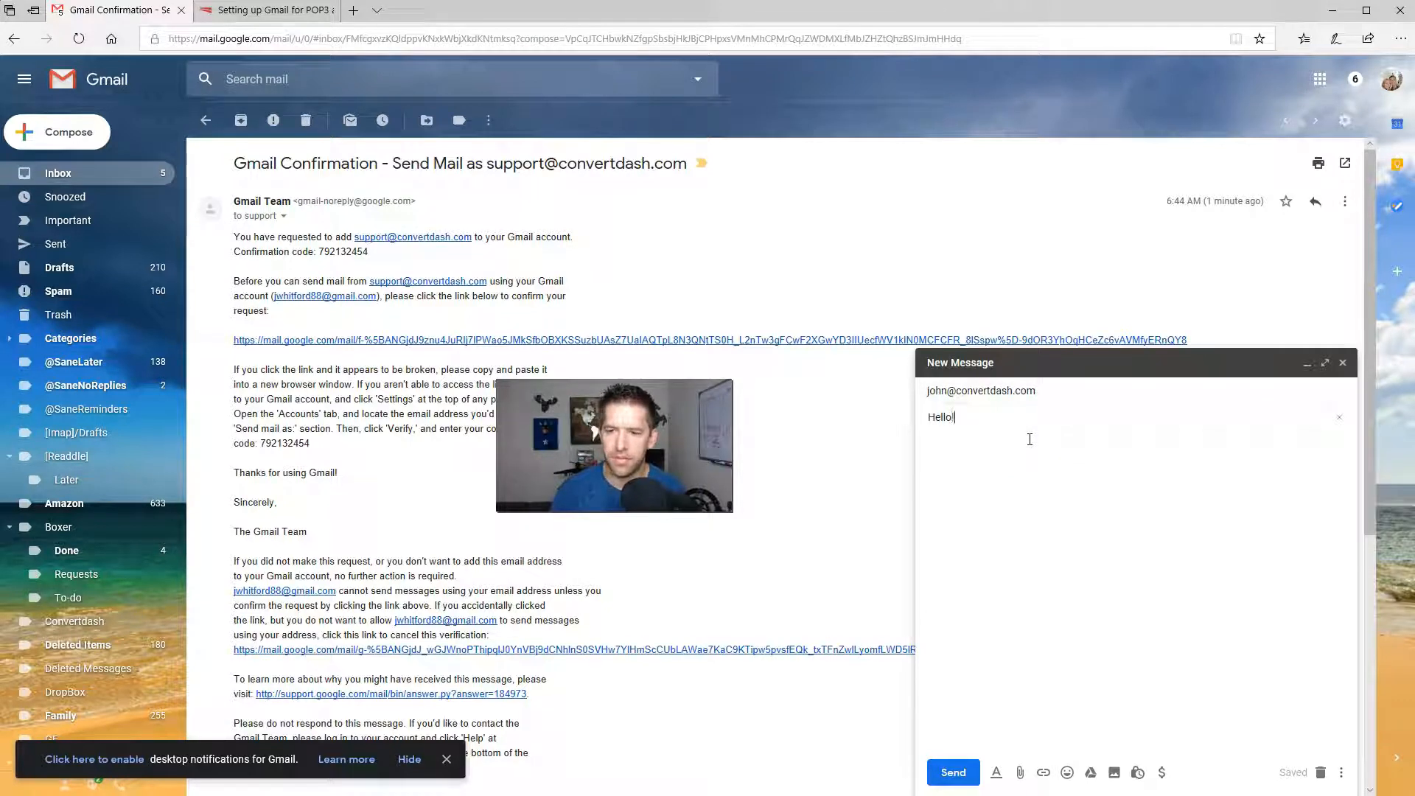
left_click(989, 590)
left_click(952, 771)
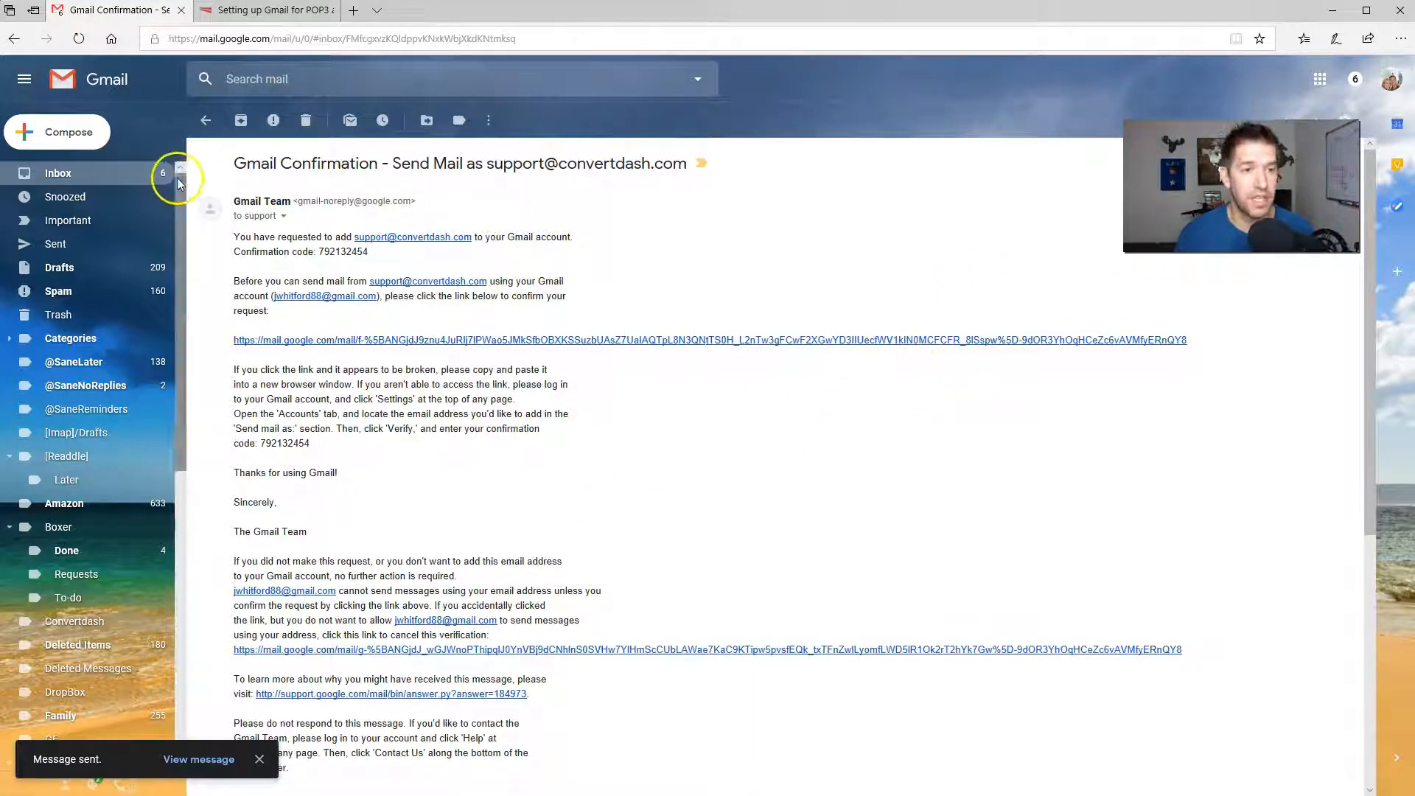
left_click(69, 179)
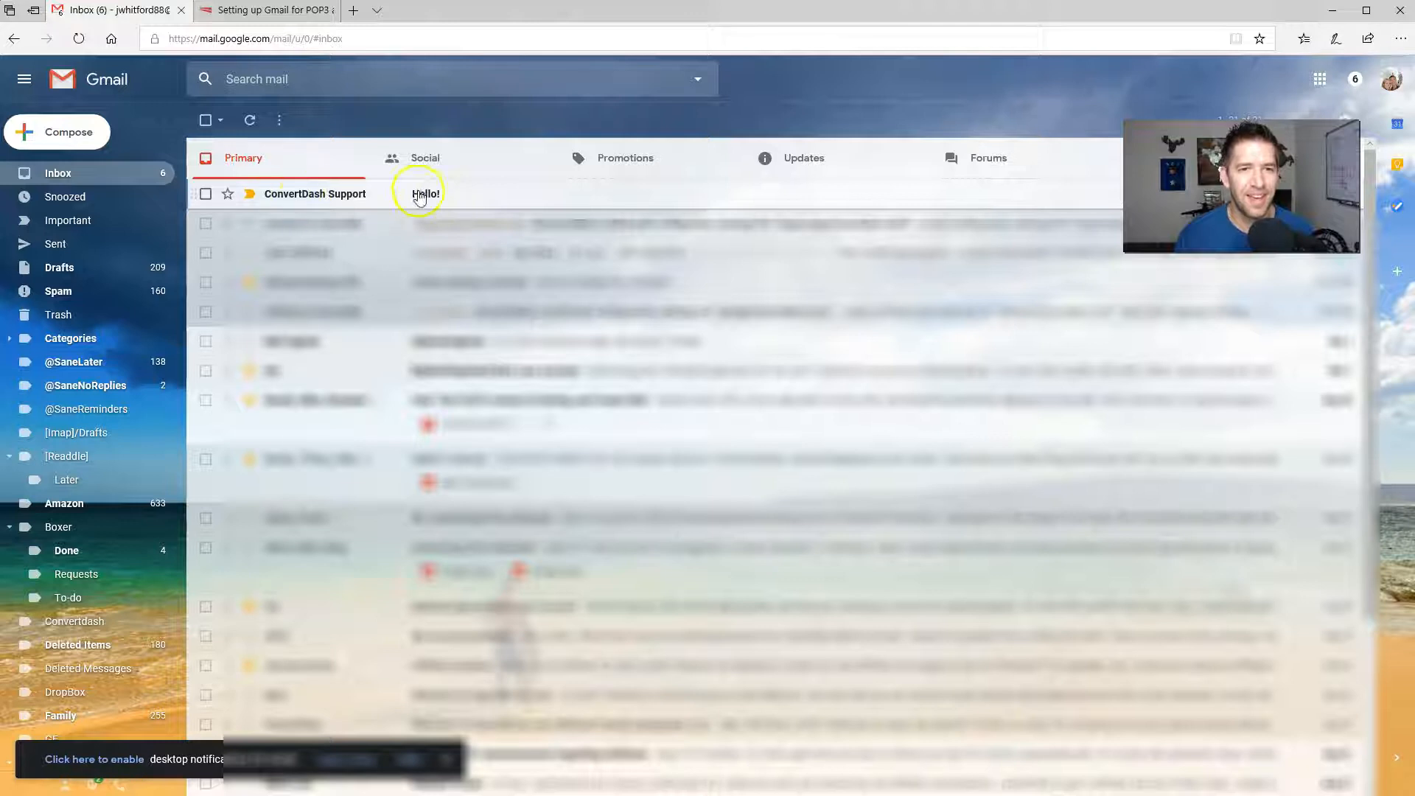
left_click(433, 196)
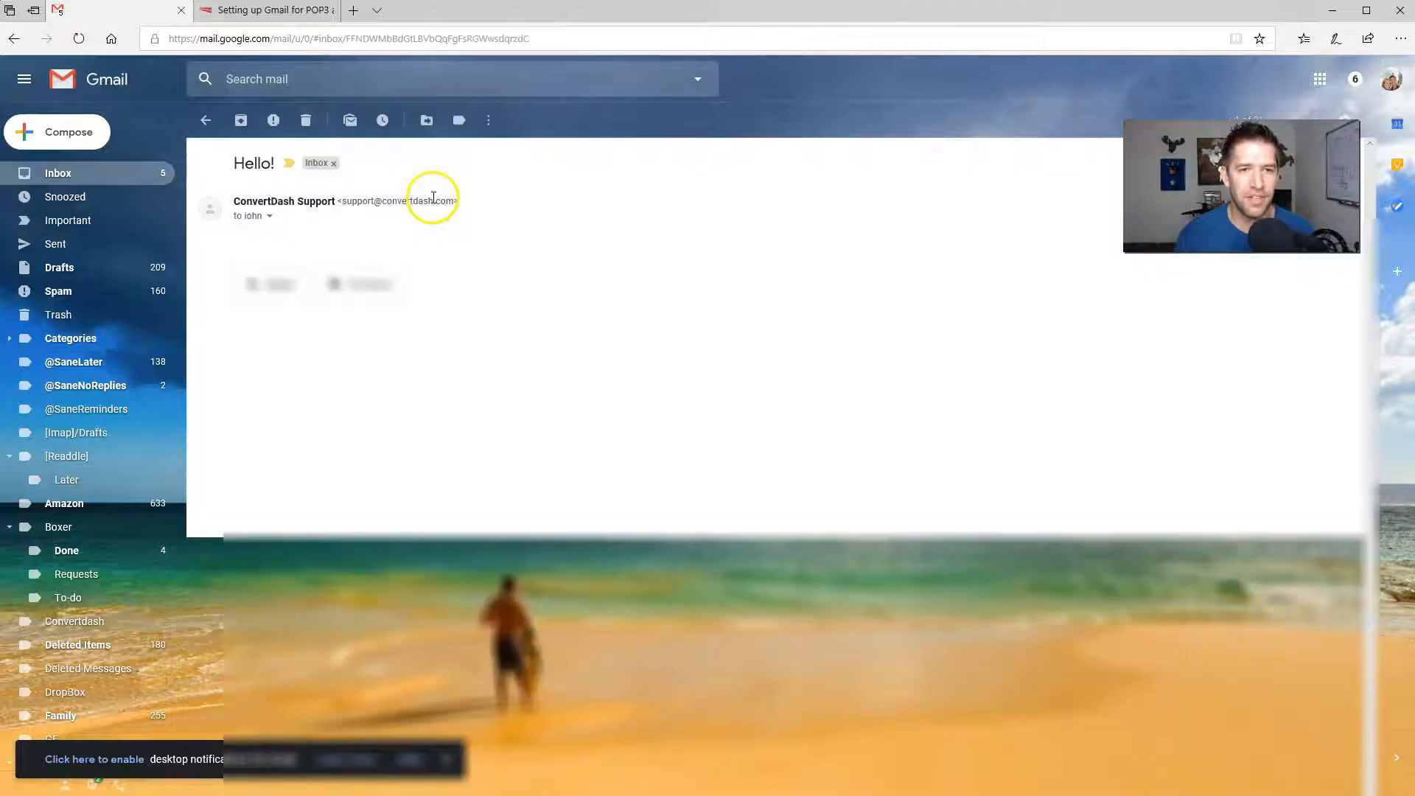
left_click(268, 217)
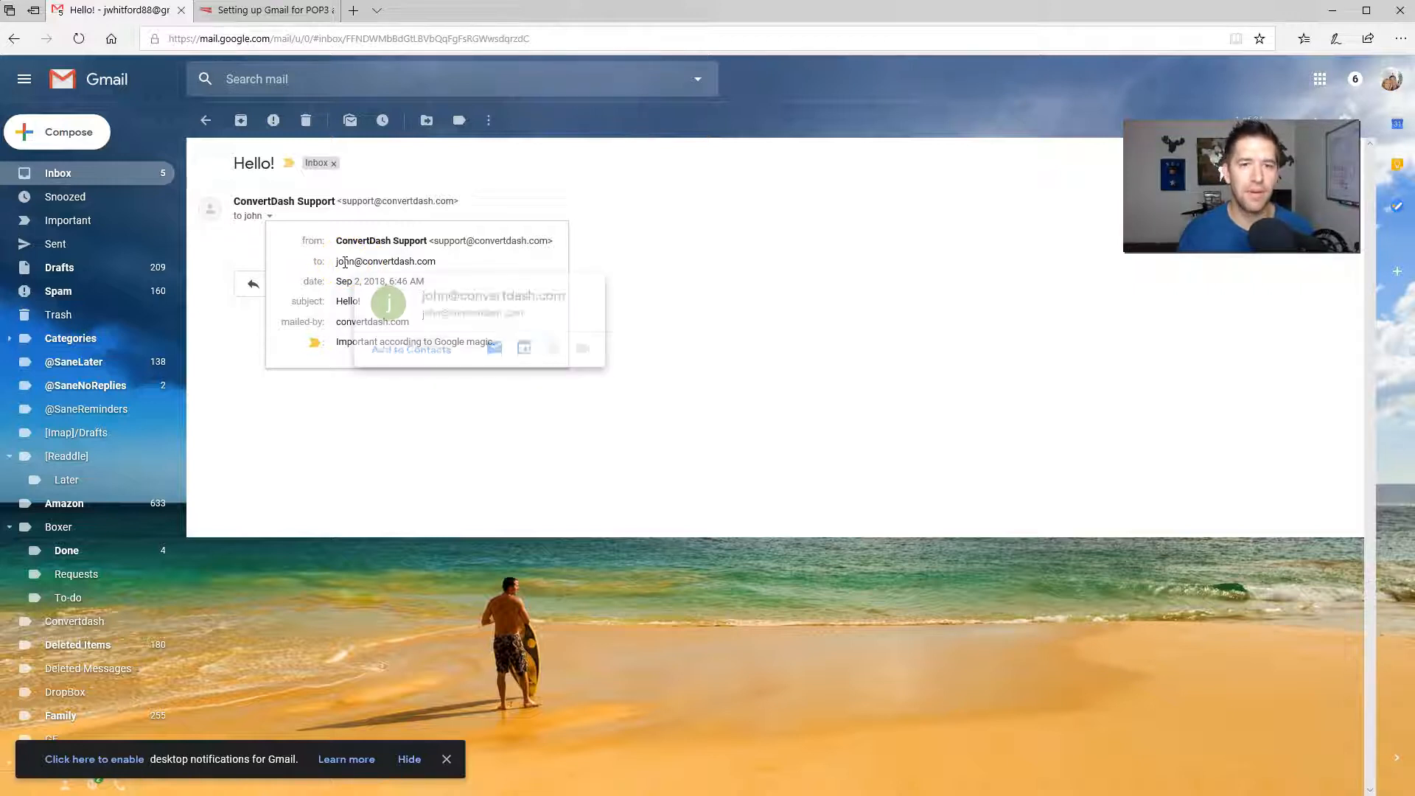
left_click(866, 348)
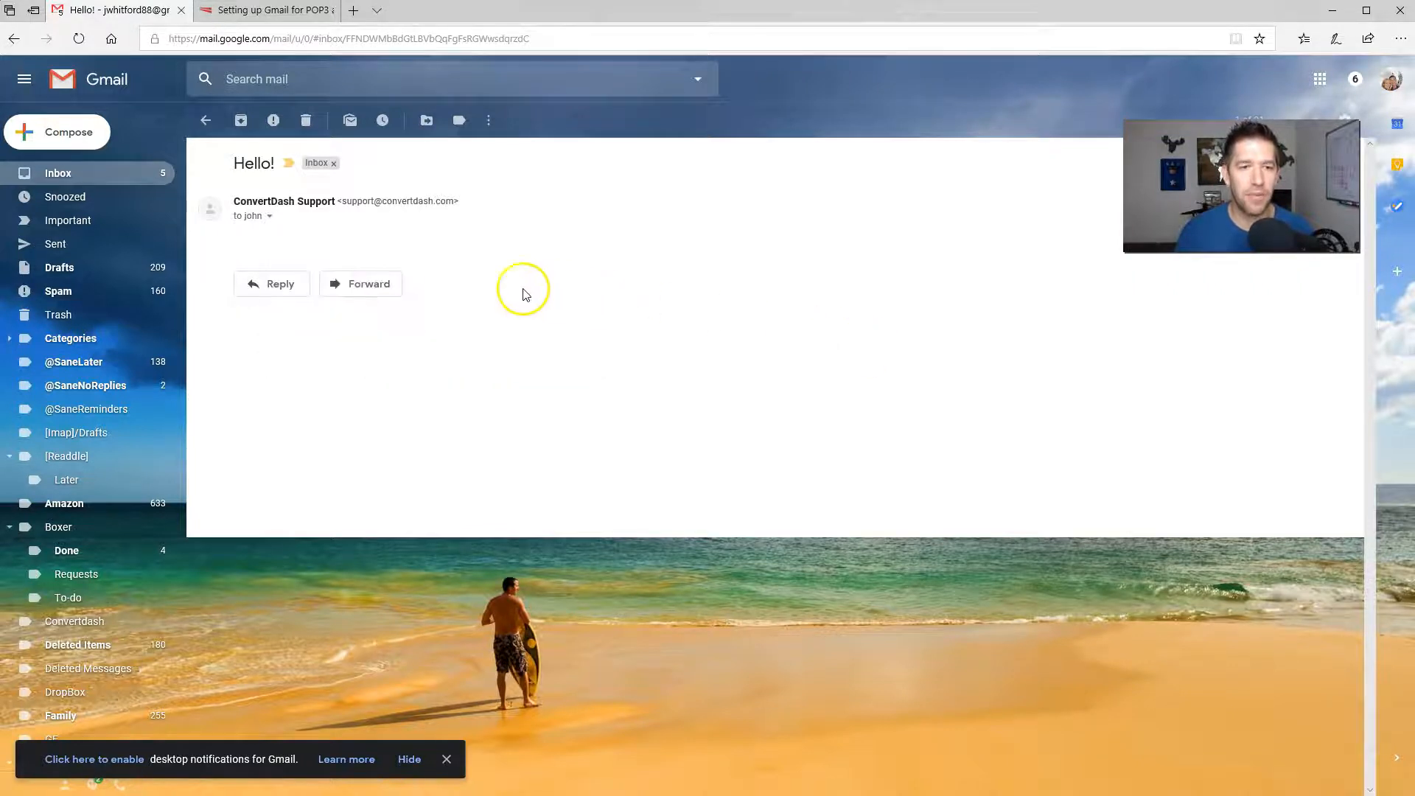
key("r")
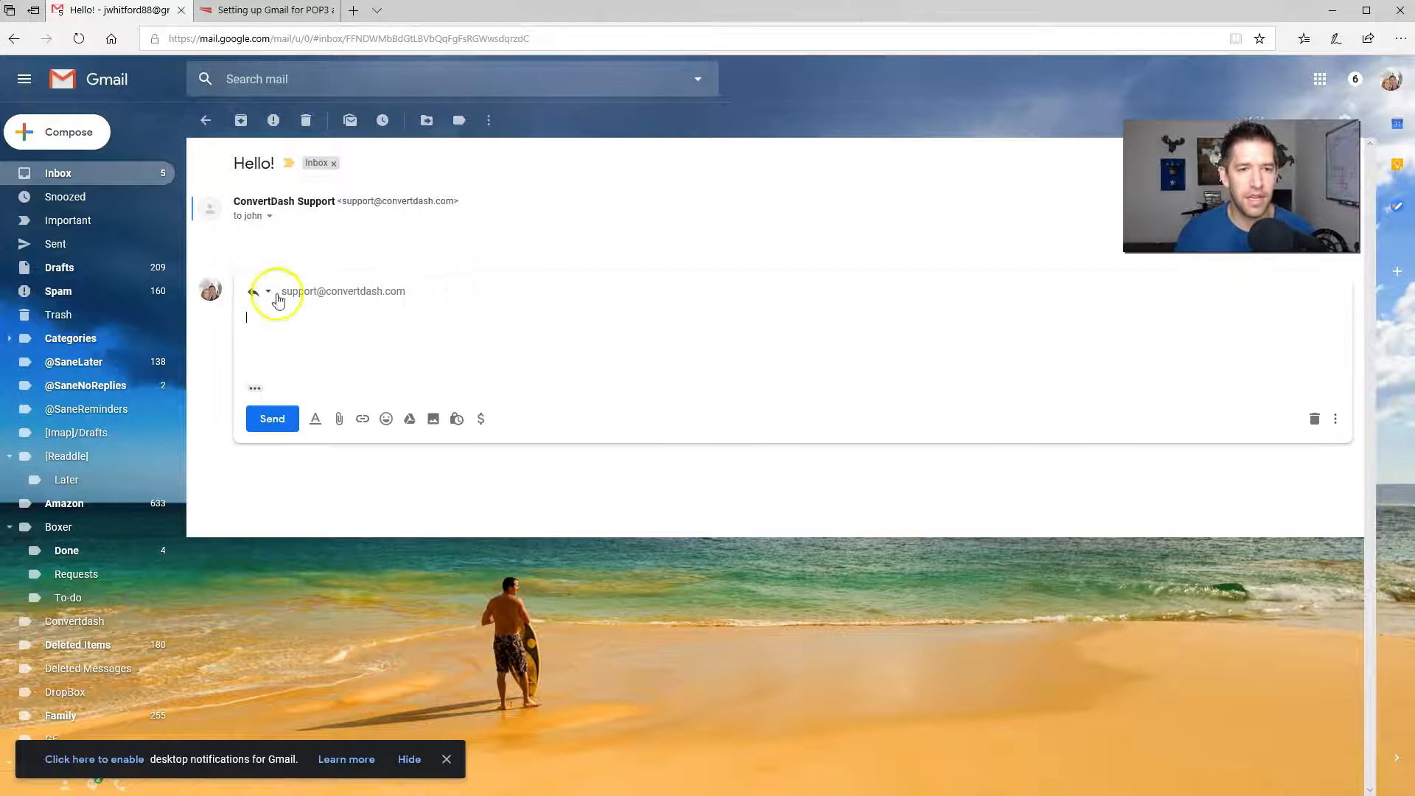
left_click(316, 290)
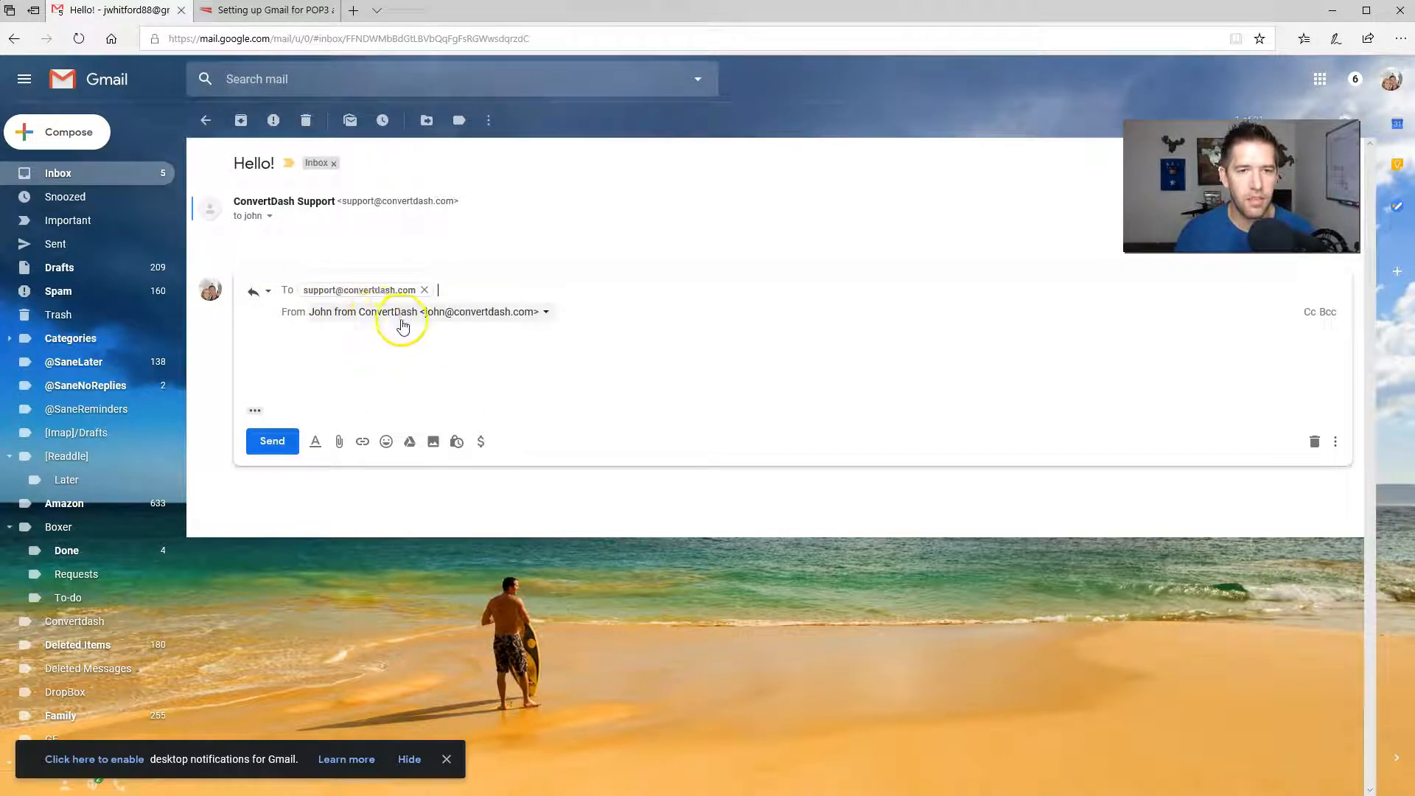